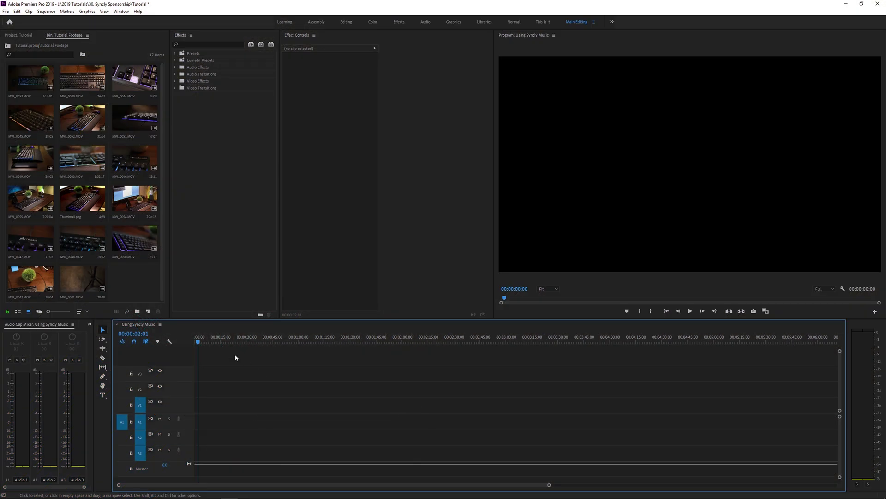
Step: Return the playhead to the start of the sequence and open the Syncly Music extension in an enlarged window
{"action": "left_click", "coordinate": [195, 341]}
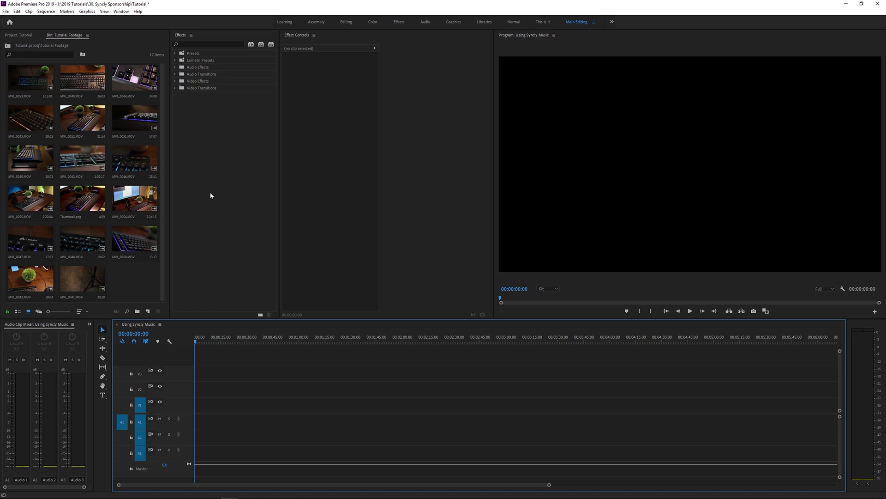
{"action": "left_click", "coordinate": [121, 12]}
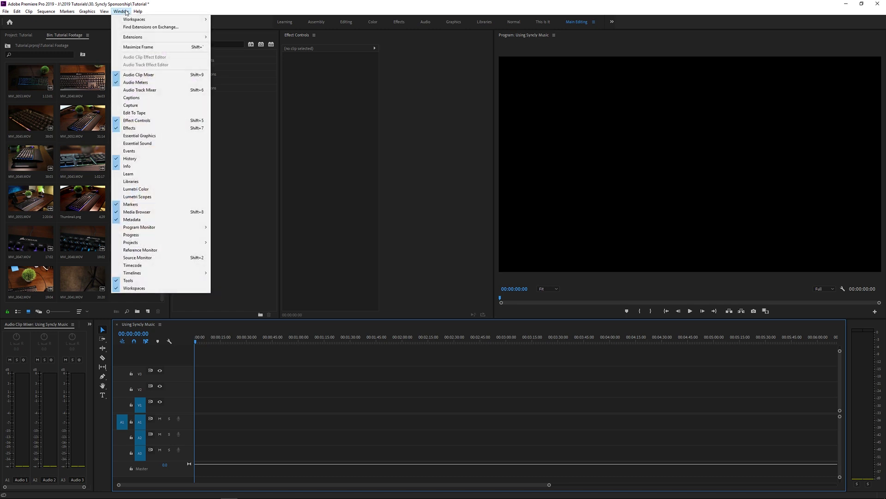
{"action": "mouse_move", "coordinate": [126, 38]}
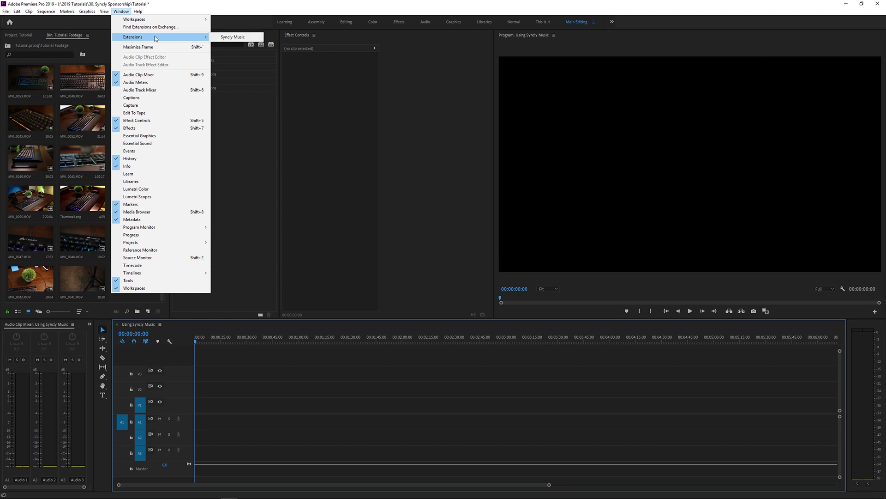
{"action": "left_click", "coordinate": [238, 40]}
{"action": "left_click_drag", "start_coordinate": [209, 287], "coordinate": [396, 342]}
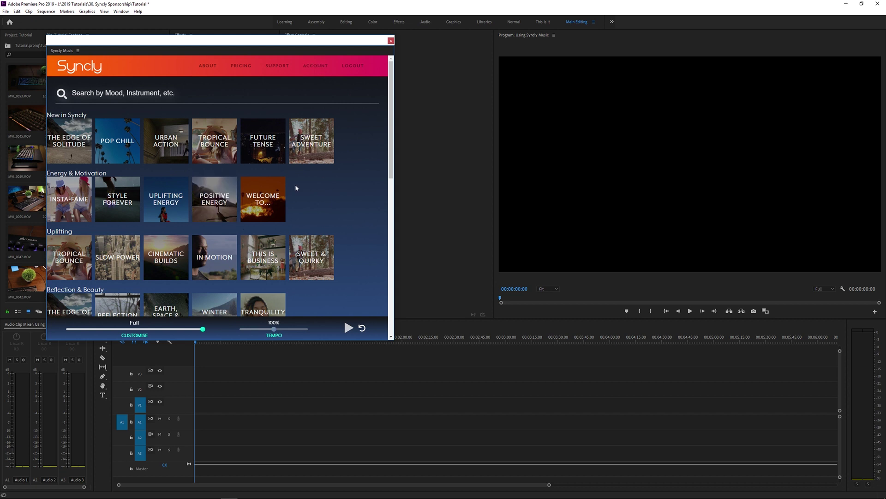
Step: Open the Urban Action playlist from New in Syncly and show the individual instrument tracks of BILLS BILLS BILLS
{"action": "scroll", "coordinate": [175, 177], "scroll_direction": "down", "scroll_amount": 5}
{"action": "scroll", "coordinate": [175, 177], "scroll_direction": "up", "scroll_amount": 5}
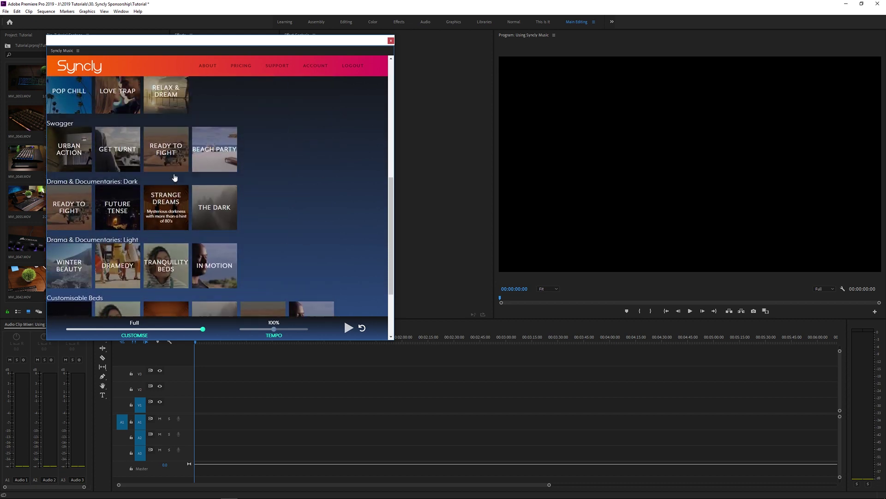
{"action": "scroll", "coordinate": [110, 168], "scroll_direction": "up", "scroll_amount": 1}
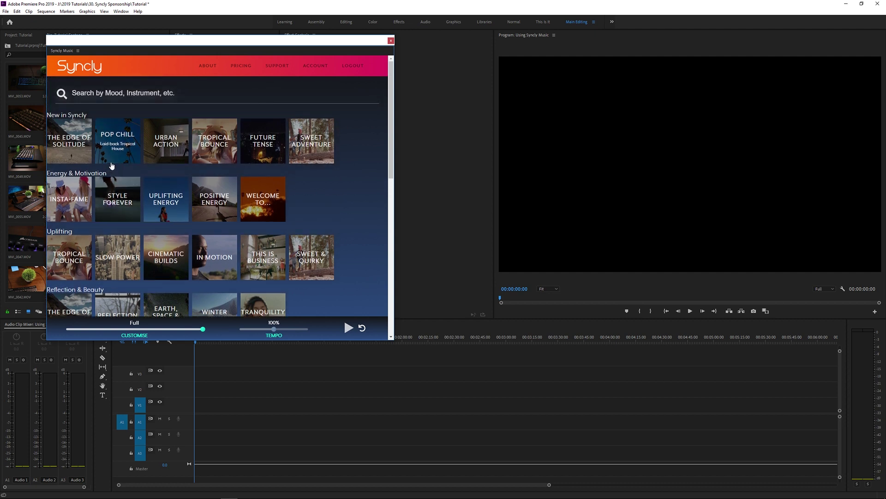
{"action": "left_click", "coordinate": [167, 144]}
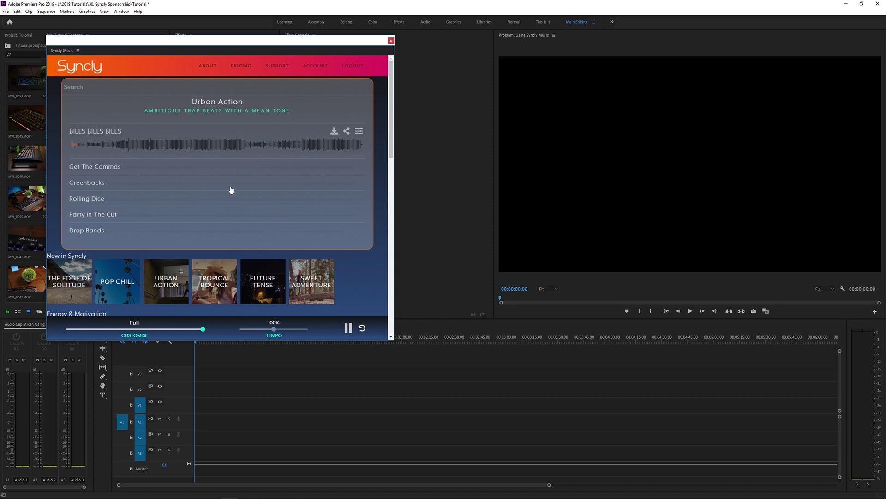
{"action": "left_click", "coordinate": [115, 148]}
{"action": "left_click", "coordinate": [359, 132]}
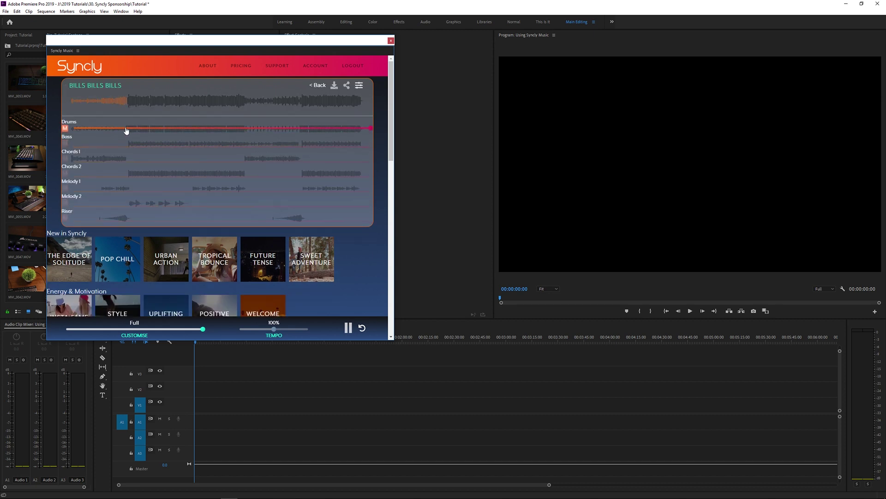
Step: In BILLS BILLS BILLS, turn the Drums fully down, set the Bass to about half, and lower Melody 1, Melody 2 and the Riser
{"action": "left_click", "coordinate": [85, 130]}
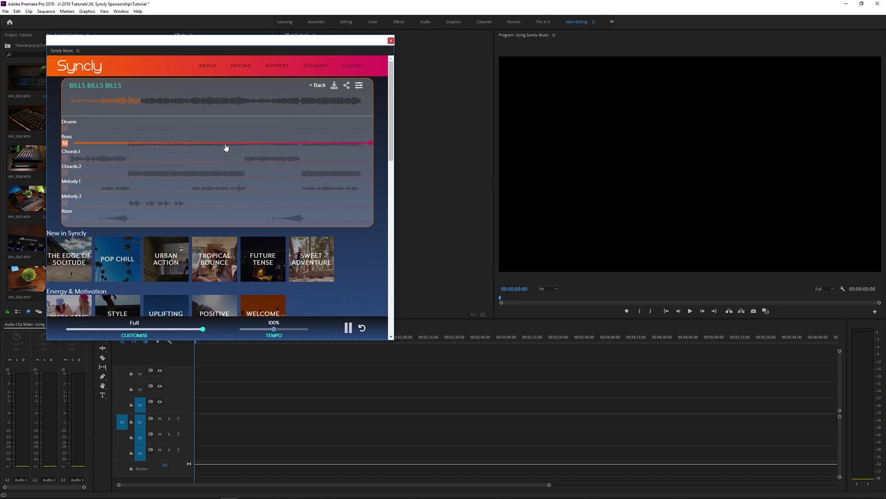
{"action": "left_click", "coordinate": [212, 143]}
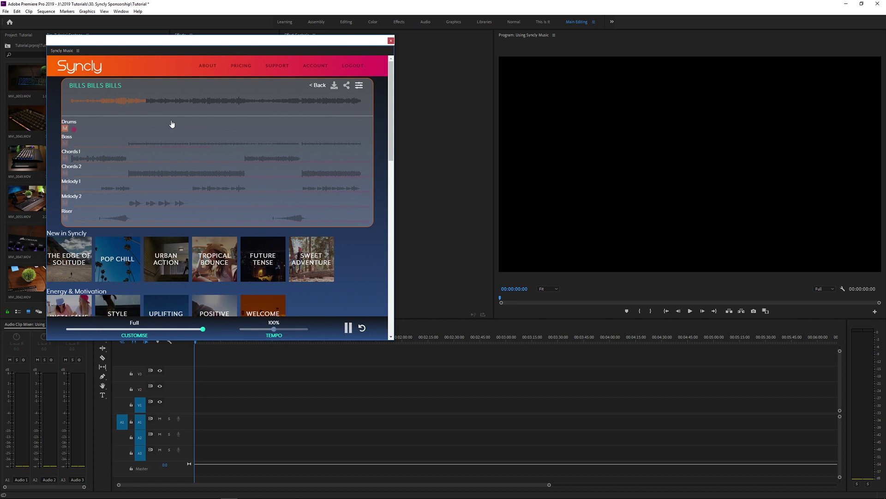
{"action": "left_click", "coordinate": [134, 189]}
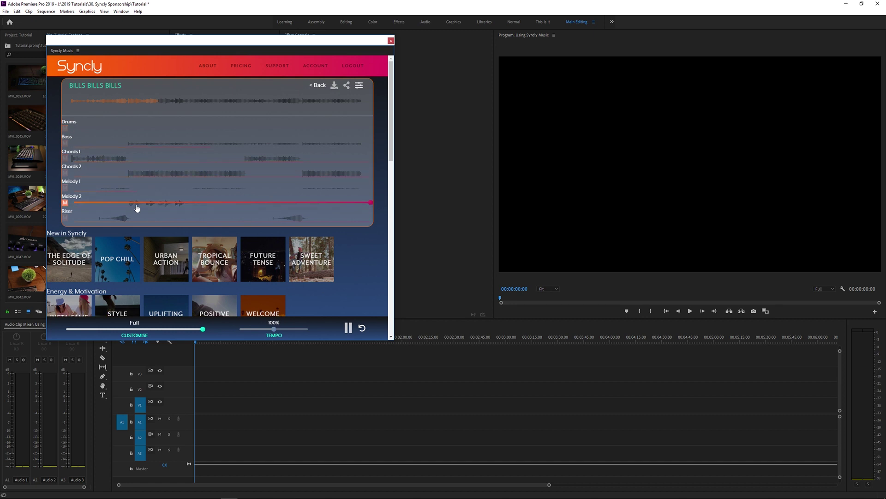
{"action": "left_click", "coordinate": [112, 217]}
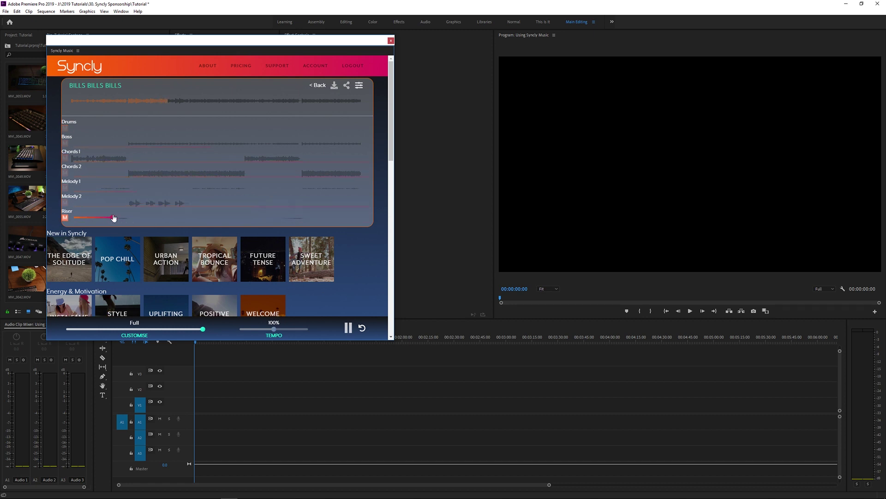
{"action": "mouse_move", "coordinate": [112, 217]}
{"action": "left_mouse_down"}
{"action": "mouse_move", "coordinate": [85, 218]}
{"action": "mouse_move", "coordinate": [97, 218]}
{"action": "left_mouse_up"}
{"action": "mouse_move", "coordinate": [133, 202]}
{"action": "left_click", "coordinate": [93, 202]}
Step: Mute Melody 1, Chords 1 and Chords 2 in BILLS BILLS BILLS, and unmute Melody 1 again
{"action": "left_click", "coordinate": [65, 189]}
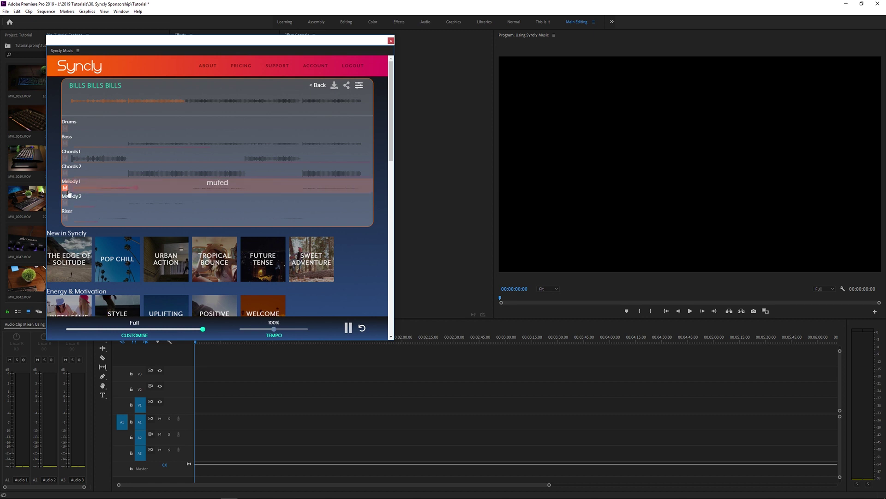
{"action": "left_click", "coordinate": [64, 158]}
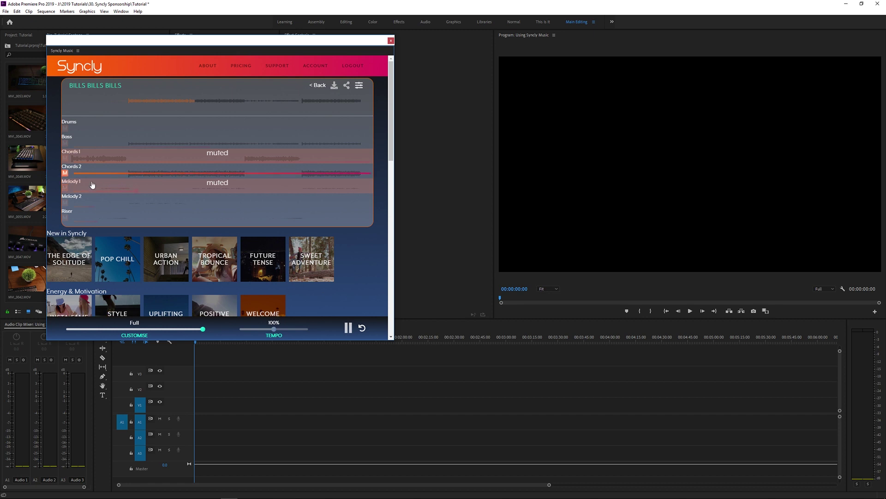
{"action": "left_click", "coordinate": [65, 172]}
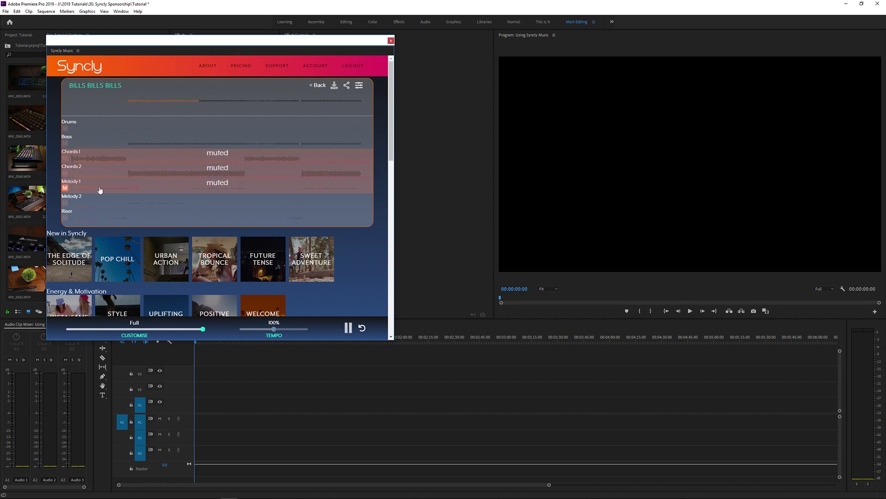
{"action": "left_click", "coordinate": [99, 190]}
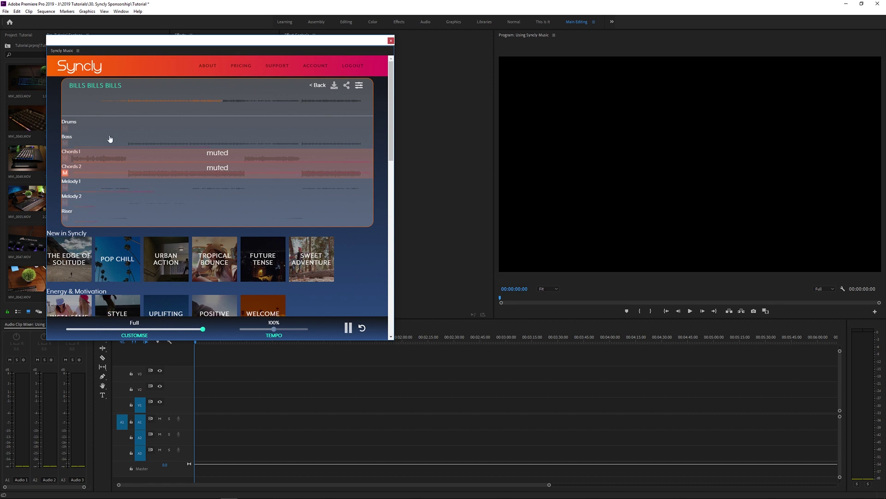
Step: Go back to the Urban Action playlist, play Get The Commas and show its individual instrument tracks
{"action": "left_click", "coordinate": [317, 88]}
{"action": "left_click", "coordinate": [132, 169]}
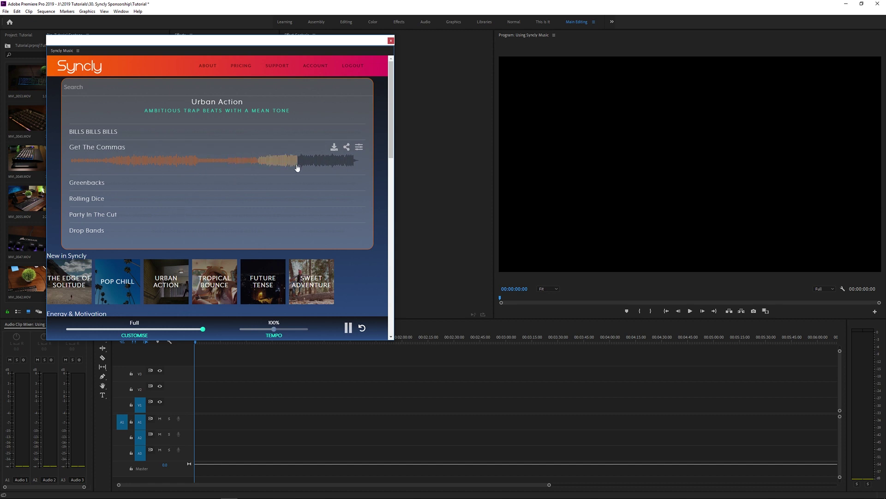
{"action": "left_click", "coordinate": [358, 147]}
Step: In Get The Commas, lower the Drums volume to about half and mute the Chords 1 and Chords 2 tracks
{"action": "left_click", "coordinate": [162, 175]}
{"action": "left_click", "coordinate": [226, 133]}
{"action": "left_click", "coordinate": [230, 138]}
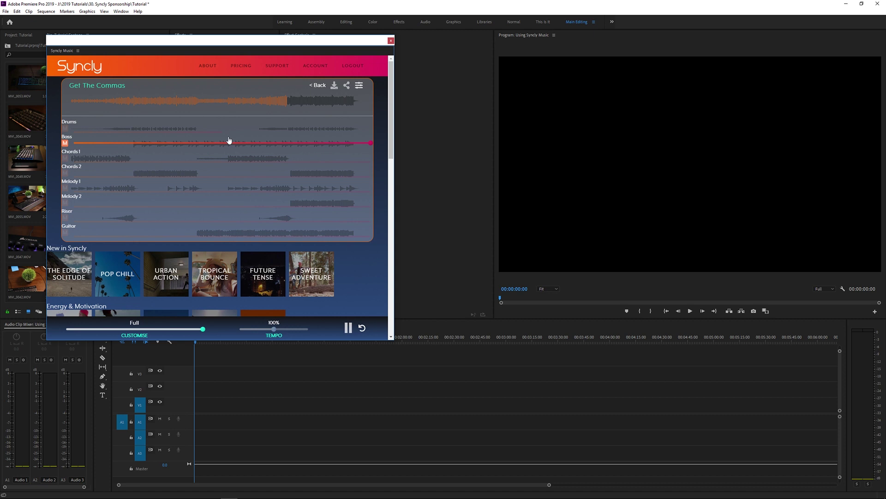
{"action": "left_click", "coordinate": [65, 159]}
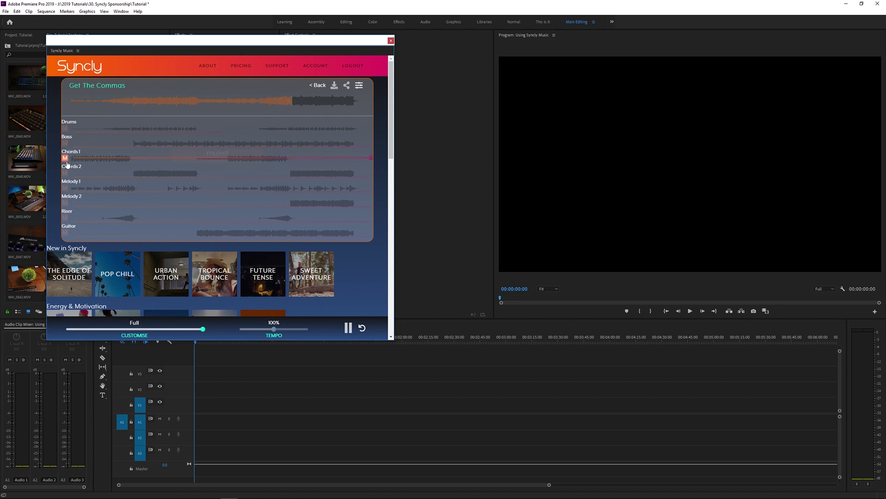
{"action": "left_click", "coordinate": [82, 172]}
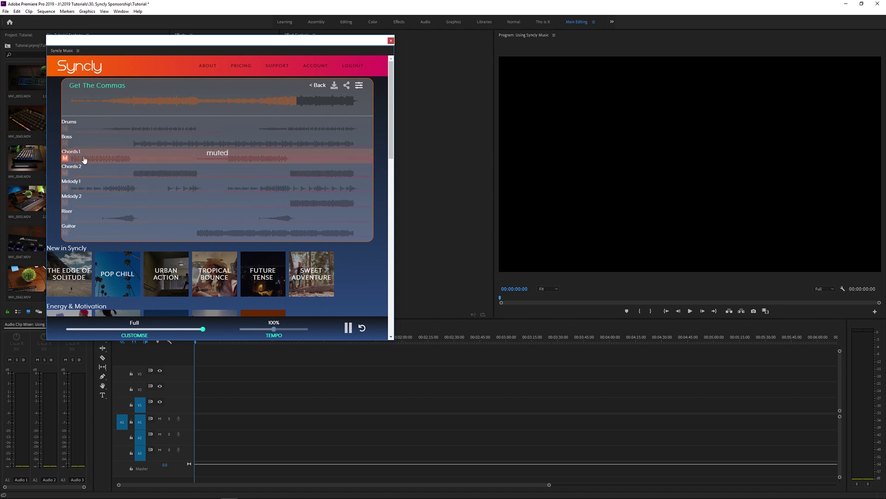
{"action": "left_click", "coordinate": [70, 200]}
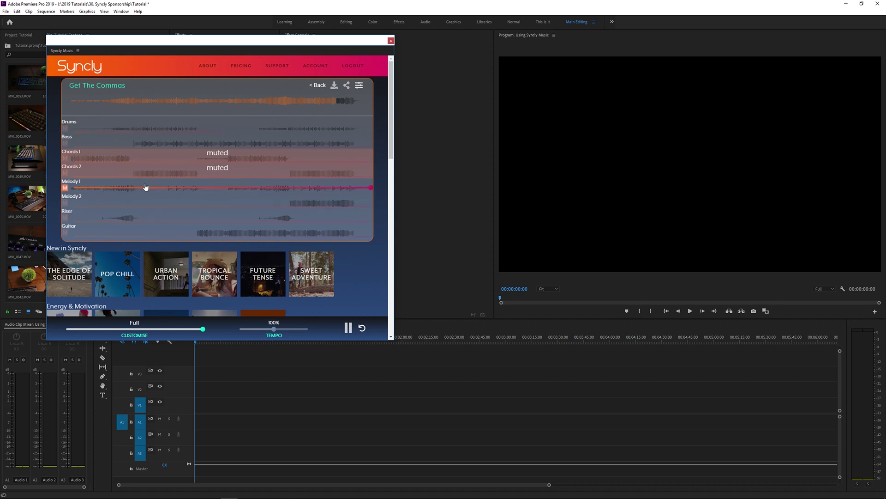
Step: Open the Winter Beauty playlist from Reflection & Beauty and pause the Winter Sun preview
{"action": "scroll", "coordinate": [218, 165], "scroll_direction": "down", "scroll_amount": 10}
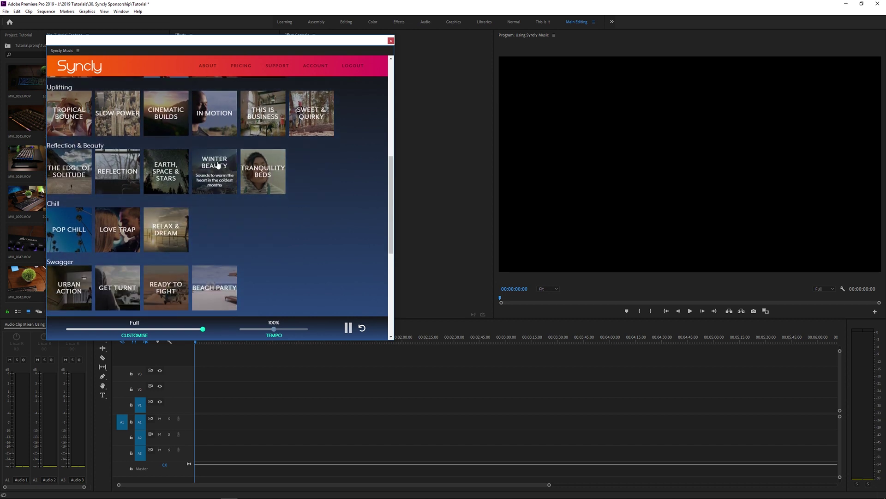
{"action": "left_click", "coordinate": [218, 165]}
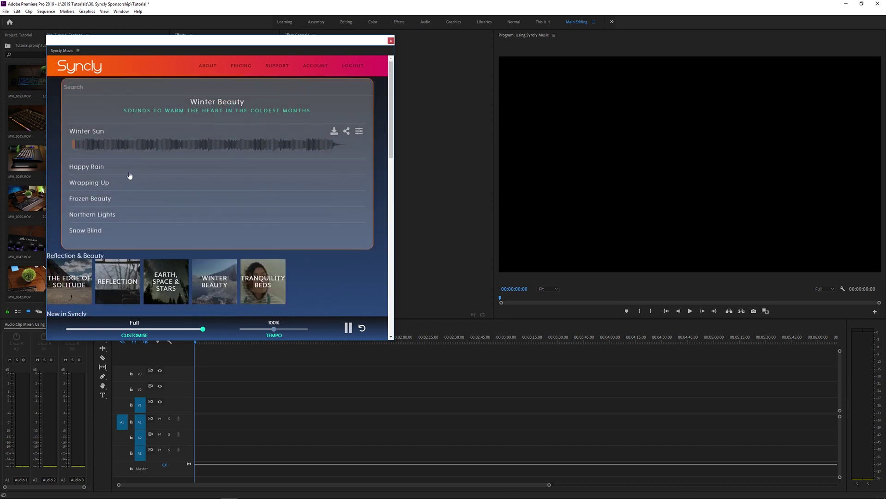
{"action": "left_click", "coordinate": [349, 328]}
Step: Look through the Winter Beauty track list and the music categories available in the Syncly library
{"action": "scroll", "coordinate": [161, 214], "scroll_direction": "down", "scroll_amount": 4}
{"action": "scroll", "coordinate": [161, 214], "scroll_direction": "up", "scroll_amount": 3}
{"action": "scroll", "coordinate": [162, 217], "scroll_direction": "up", "scroll_amount": 1}
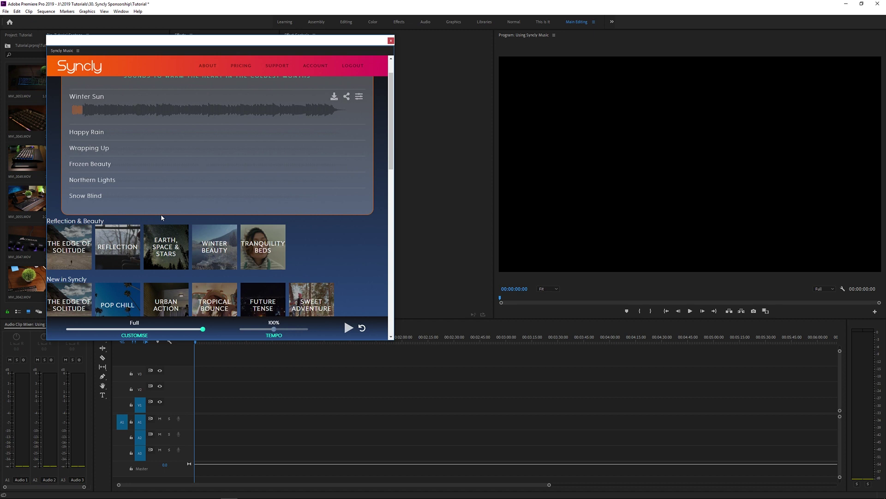
{"action": "scroll", "coordinate": [161, 216], "scroll_direction": "up", "scroll_amount": 1}
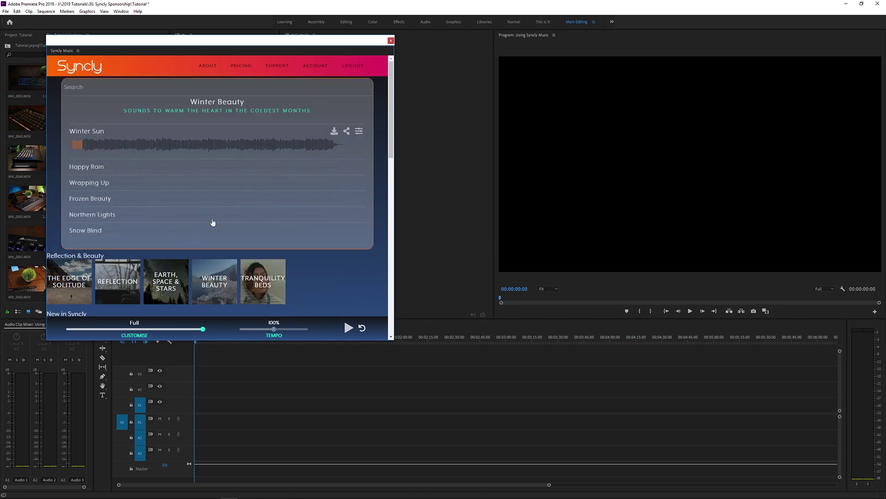
{"action": "scroll", "coordinate": [294, 223], "scroll_direction": "down", "scroll_amount": 1}
{"action": "scroll", "coordinate": [293, 223], "scroll_direction": "down", "scroll_amount": 5}
{"action": "scroll", "coordinate": [301, 263], "scroll_direction": "down", "scroll_amount": 3}
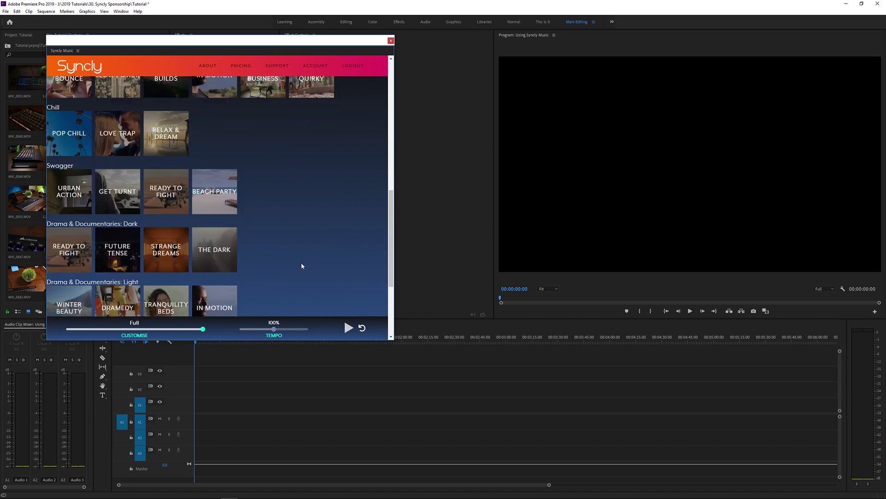
{"action": "scroll", "coordinate": [301, 262], "scroll_direction": "up", "scroll_amount": 10}
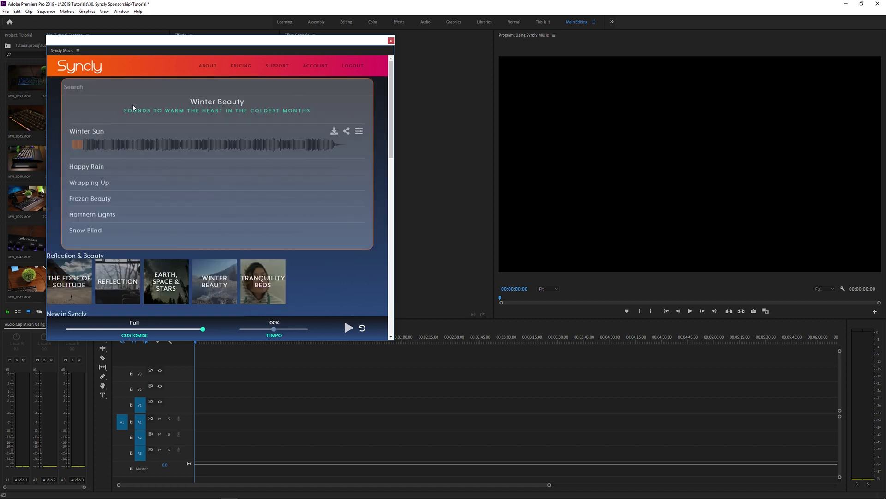
Step: Search the music library for Limerence, skip ahead in its preview and show the track's individual instrument tracks
{"action": "left_click", "coordinate": [97, 85]}
{"action": "type", "text": "limer"}
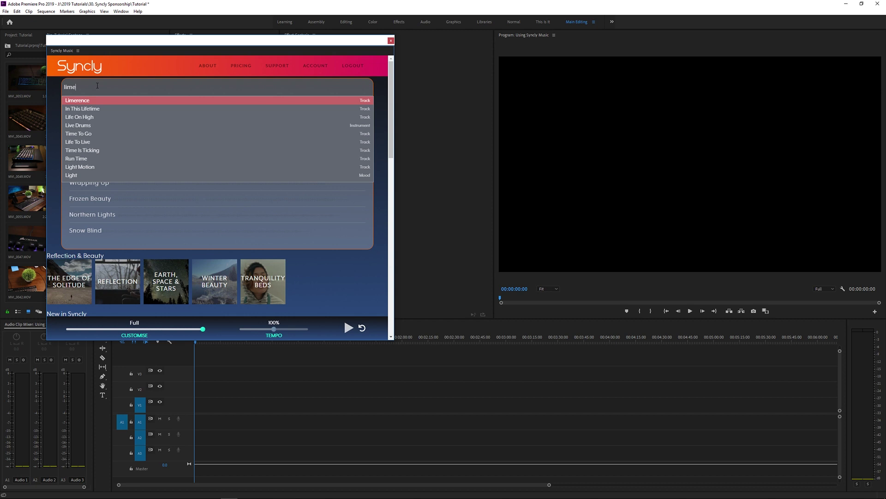
{"action": "left_click", "coordinate": [90, 101]}
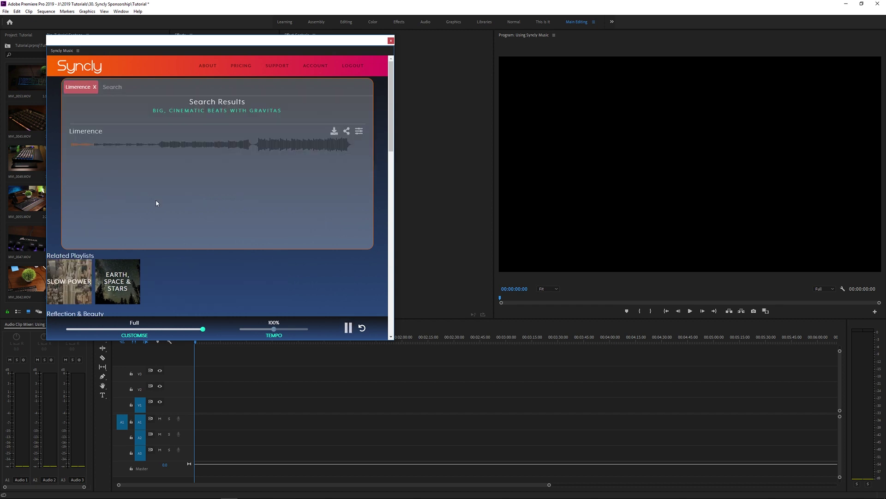
{"action": "left_click", "coordinate": [156, 147]}
{"action": "left_click", "coordinate": [359, 132]}
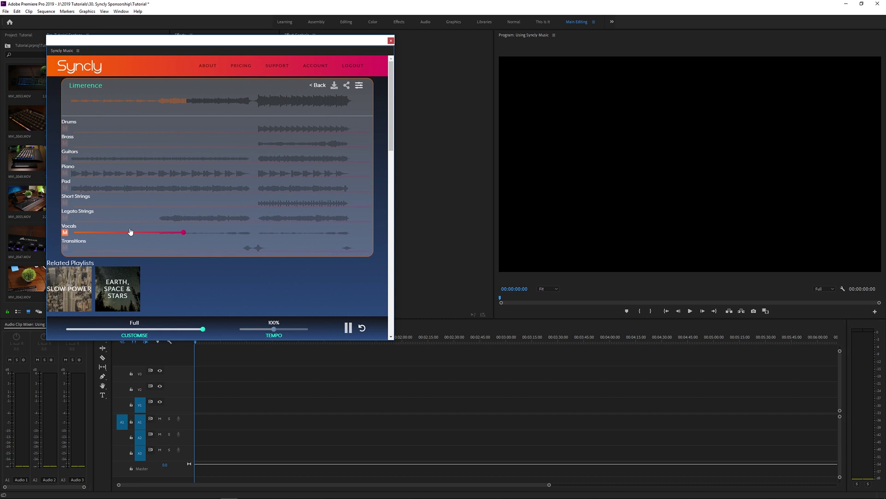
Step: In Limerence, lower the Transitions volume to just under half and turn the Short Strings all the way down
{"action": "left_click", "coordinate": [205, 248]}
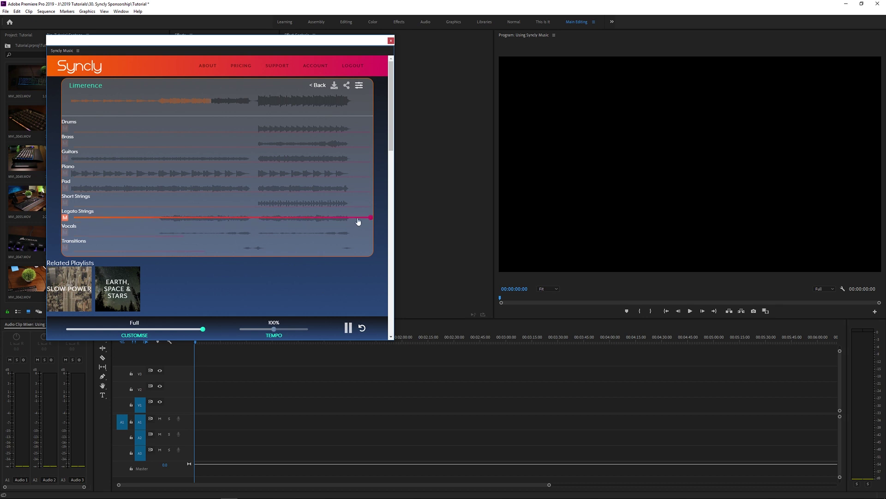
{"action": "left_click_drag", "start_coordinate": [369, 218], "coordinate": [246, 203]}
{"action": "left_click_drag", "start_coordinate": [300, 203], "coordinate": [248, 203]}
{"action": "left_click_drag", "start_coordinate": [190, 204], "coordinate": [73, 202]}
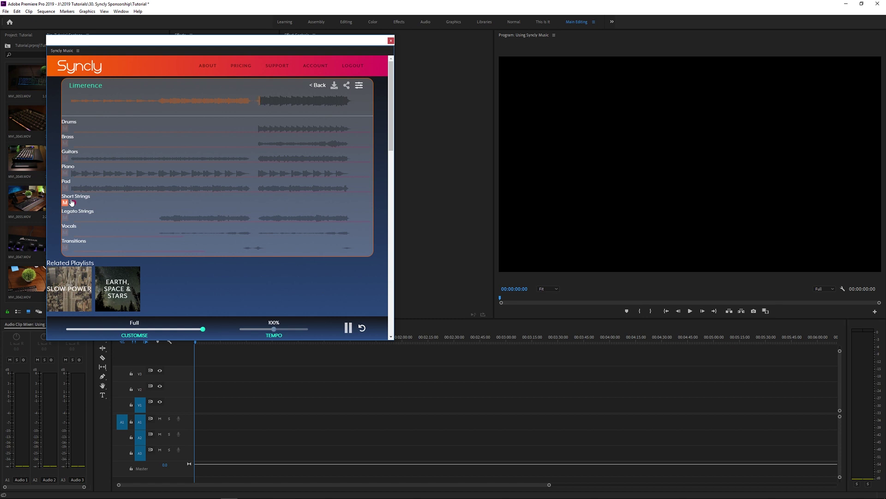
{"action": "mouse_move", "coordinate": [72, 202]}
{"action": "left_mouse_down"}
{"action": "mouse_move", "coordinate": [306, 203]}
{"action": "mouse_move", "coordinate": [64, 204]}
{"action": "left_mouse_up"}
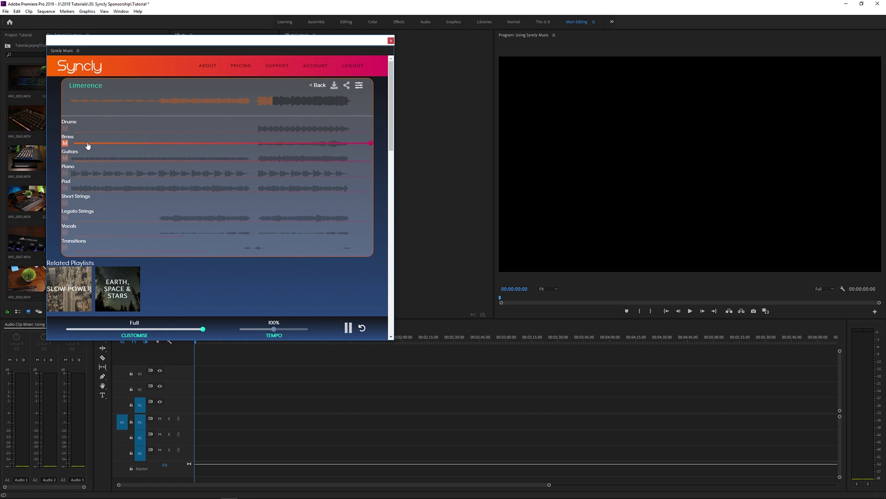
Step: Set the Brass volume of Limerence to a bit over half, and try a lower Drums level before restoring it to full
{"action": "left_click", "coordinate": [115, 145]}
{"action": "left_click_drag", "start_coordinate": [115, 145], "coordinate": [251, 145]}
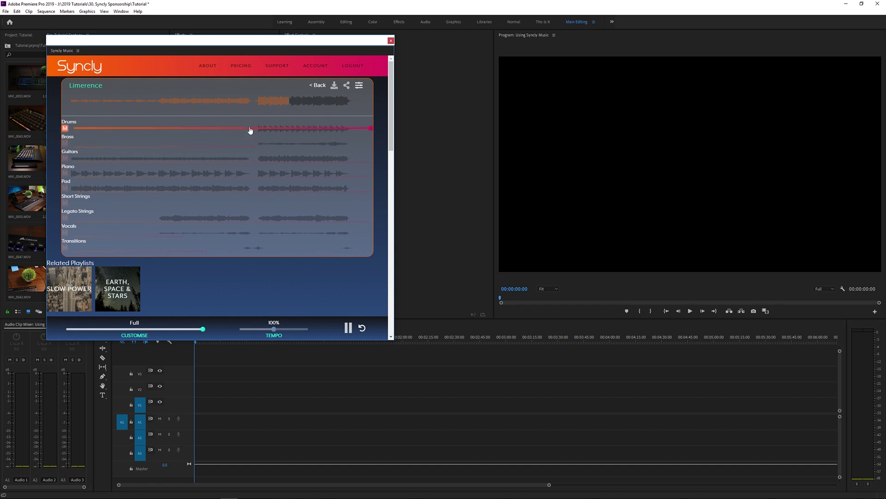
{"action": "left_click", "coordinate": [250, 129]}
{"action": "left_click_drag", "start_coordinate": [249, 130], "coordinate": [376, 127]}
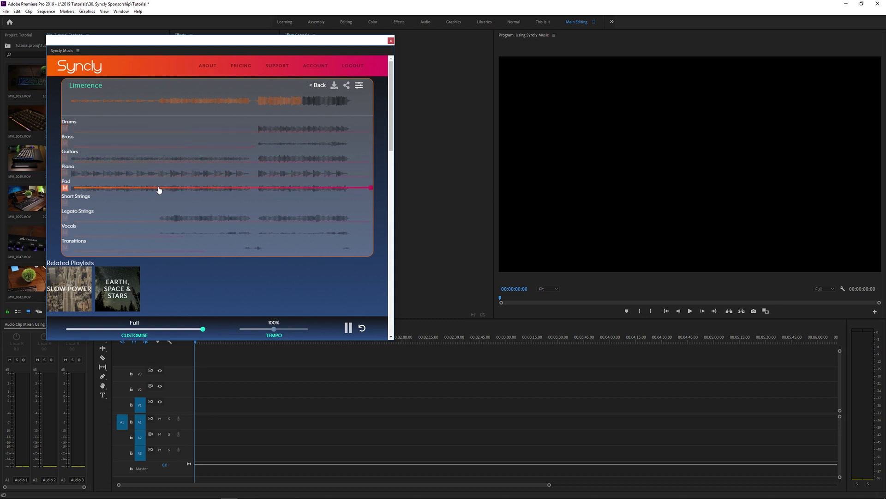
Step: Test the Pad level and Customise mix of Limerence, restoring every instrument and the overall mix to Full
{"action": "left_click", "coordinate": [251, 190]}
{"action": "left_click", "coordinate": [359, 190]}
{"action": "mouse_move", "coordinate": [203, 332]}
{"action": "left_mouse_down"}
{"action": "mouse_move", "coordinate": [135, 327]}
{"action": "mouse_move", "coordinate": [193, 328]}
{"action": "left_mouse_up"}
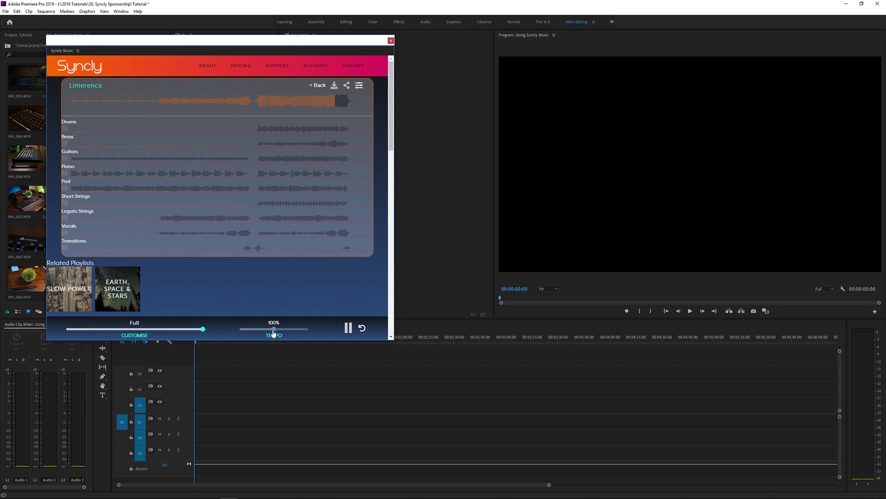
Step: Preview an earlier part of Limerence at 115% and 88% tempo, and restore the tempo to 100%
{"action": "left_click", "coordinate": [143, 102]}
{"action": "left_click_drag", "start_coordinate": [273, 328], "coordinate": [289, 330]}
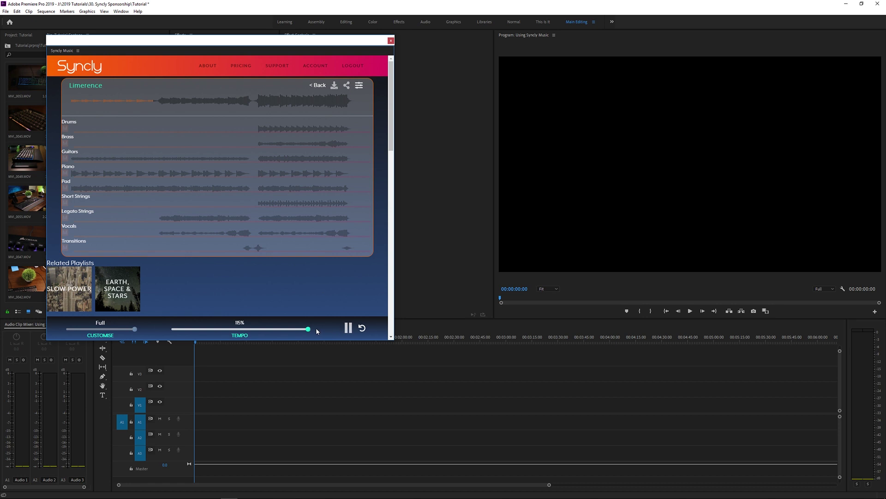
{"action": "left_click_drag", "start_coordinate": [308, 329], "coordinate": [185, 326]}
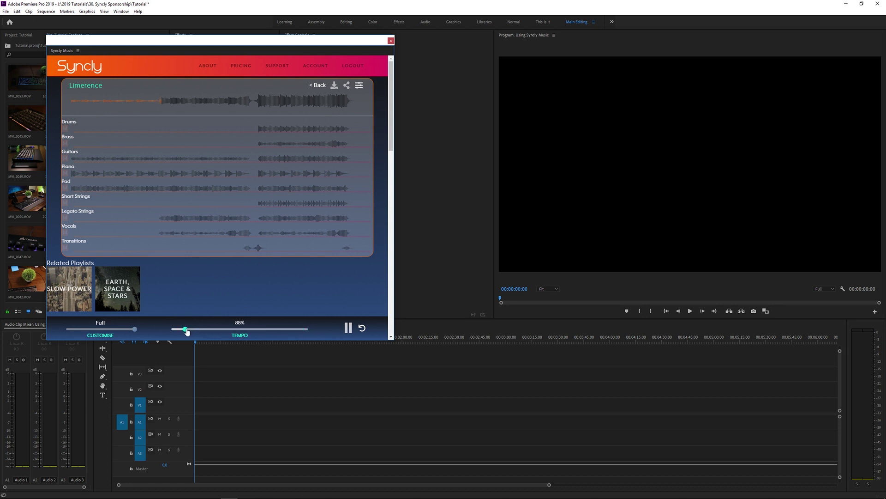
{"action": "left_click_drag", "start_coordinate": [187, 331], "coordinate": [238, 334]}
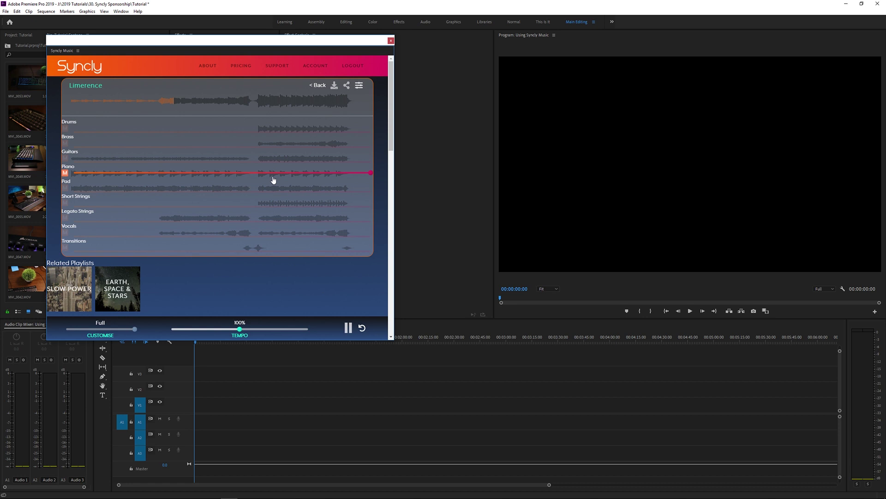
Step: Download Limerence into the project bin, and place it at the start of audio track A1
{"action": "left_click", "coordinate": [334, 86]}
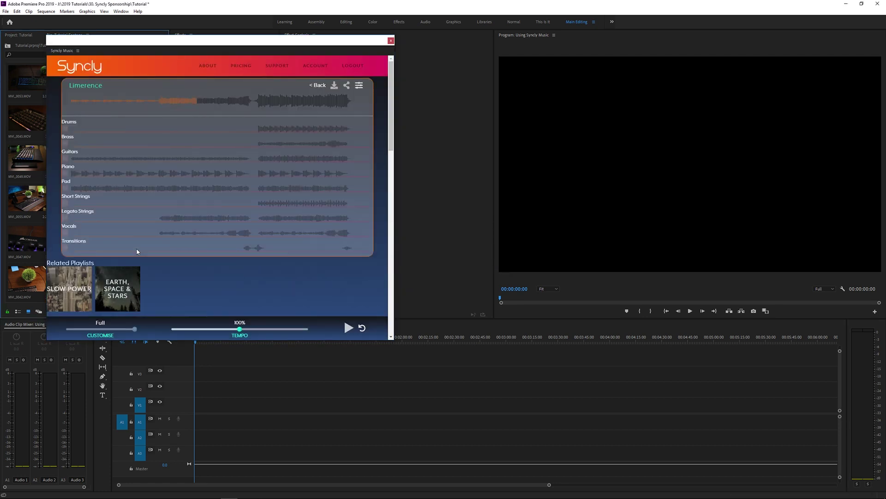
{"action": "left_click", "coordinate": [391, 40]}
{"action": "left_click", "coordinate": [143, 281]}
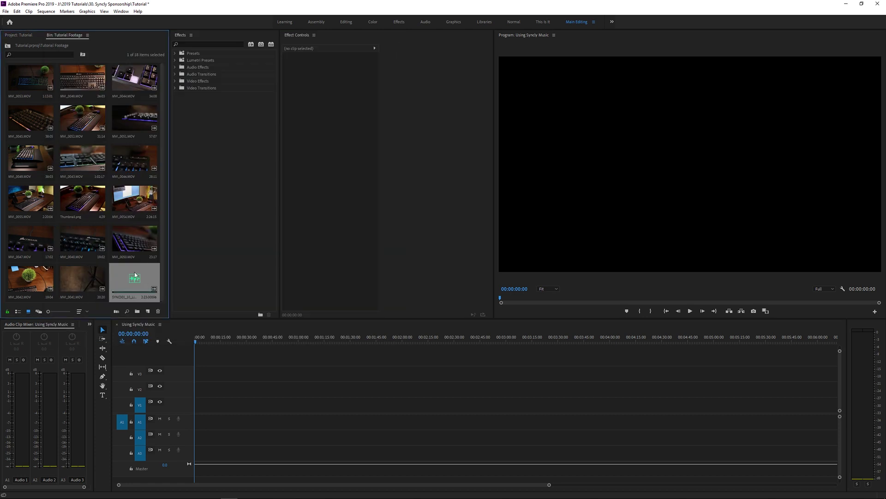
{"action": "left_click_drag", "start_coordinate": [131, 278], "coordinate": [254, 414]}
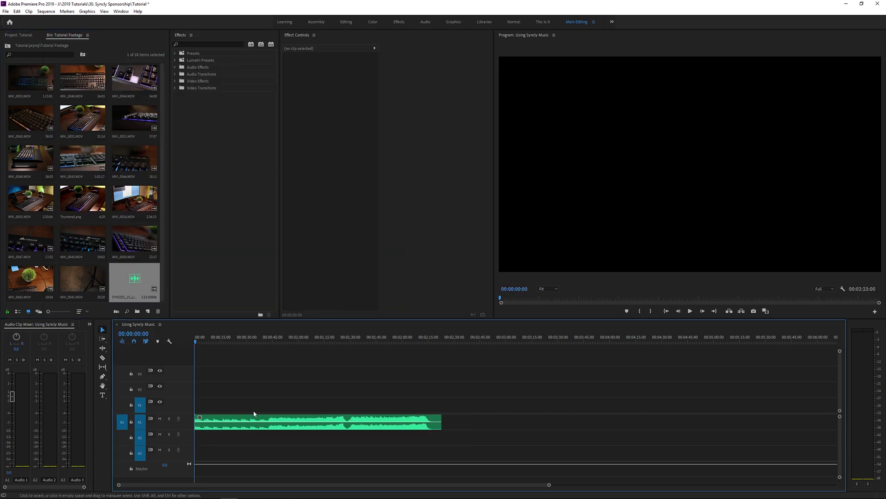
{"action": "key", "text": "="}
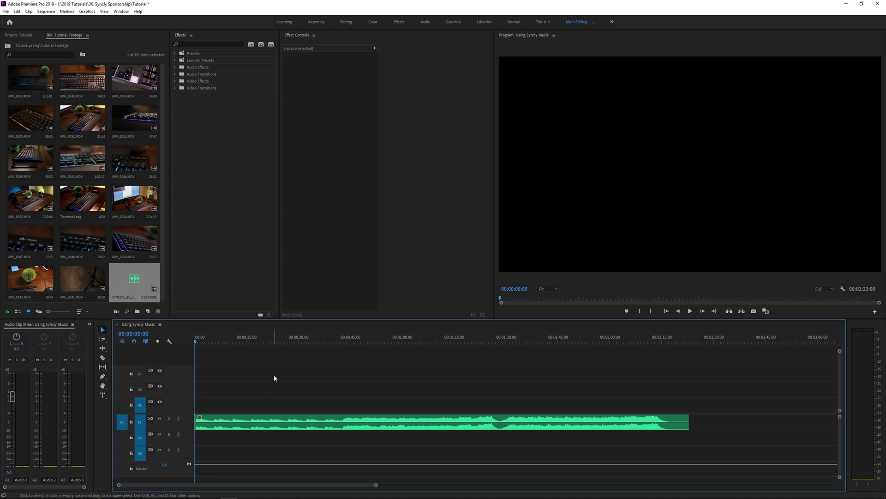
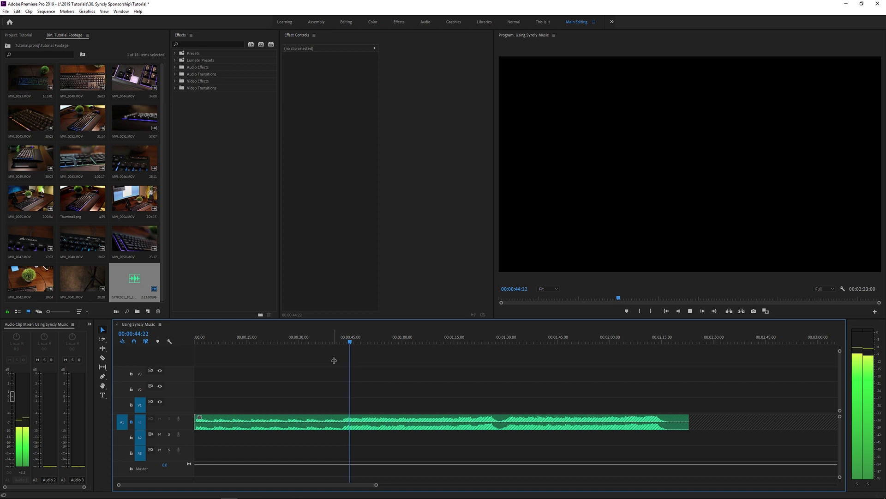
{"action": "key", "text": "space"}
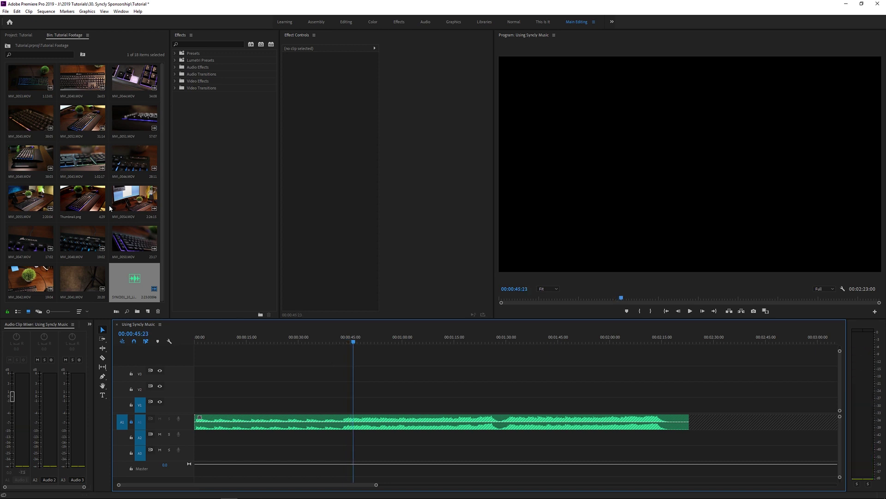
{"action": "left_click_drag", "start_coordinate": [28, 79], "coordinate": [198, 404]}
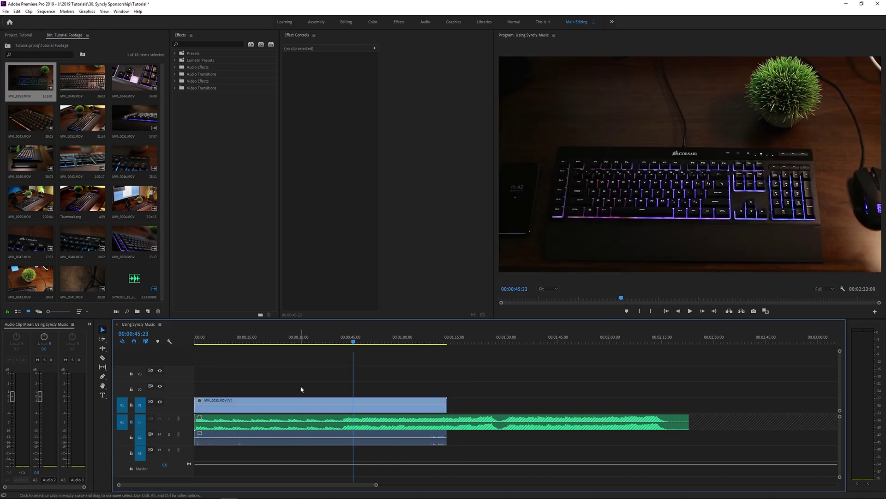
{"action": "left_click_drag", "start_coordinate": [317, 340], "coordinate": [427, 358]}
{"action": "key", "text": "Delete"}
Step: Place MVI_0051.MOV at the start of video track V1 and apply the default transition to its beginning
{"action": "left_click_drag", "start_coordinate": [134, 120], "coordinate": [184, 409]}
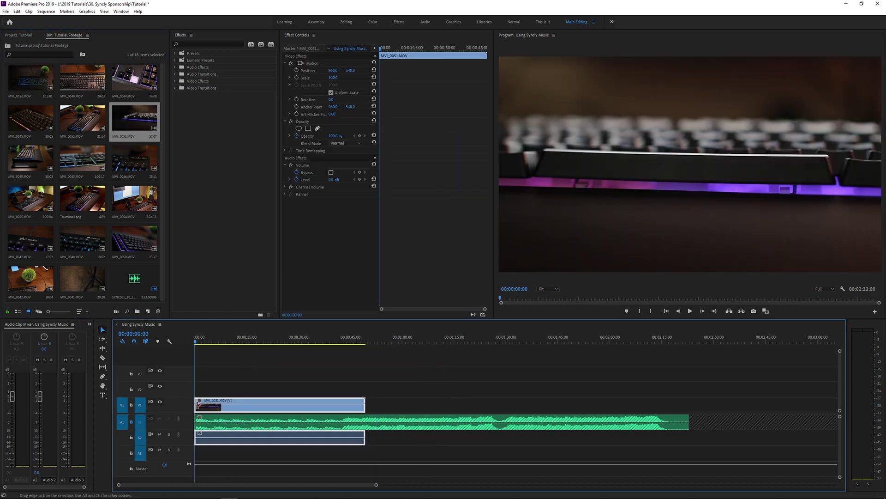
{"action": "right_click", "coordinate": [197, 405]}
{"action": "left_click", "coordinate": [222, 451]}
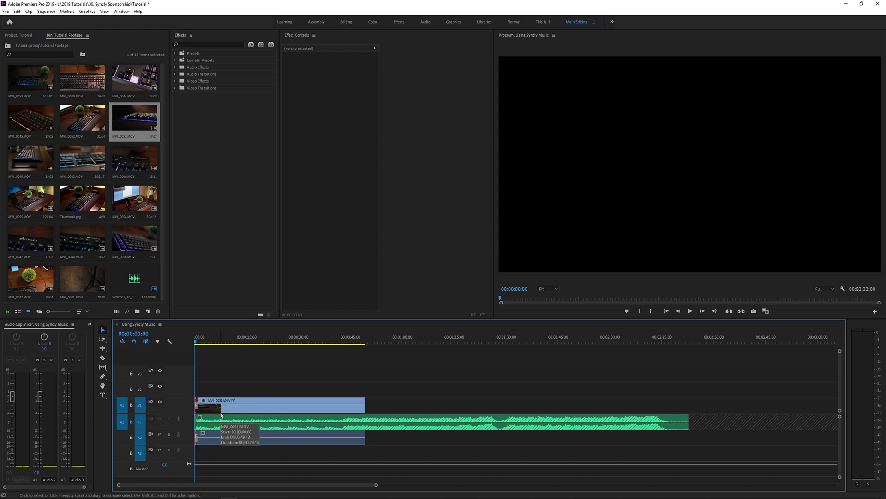
Step: Play the opening of the sequence and delete the camera audio of MVI_0051.MOV from track A2
{"action": "key", "text": "="}
{"action": "key", "text": "="}
{"action": "key", "text": "space"}
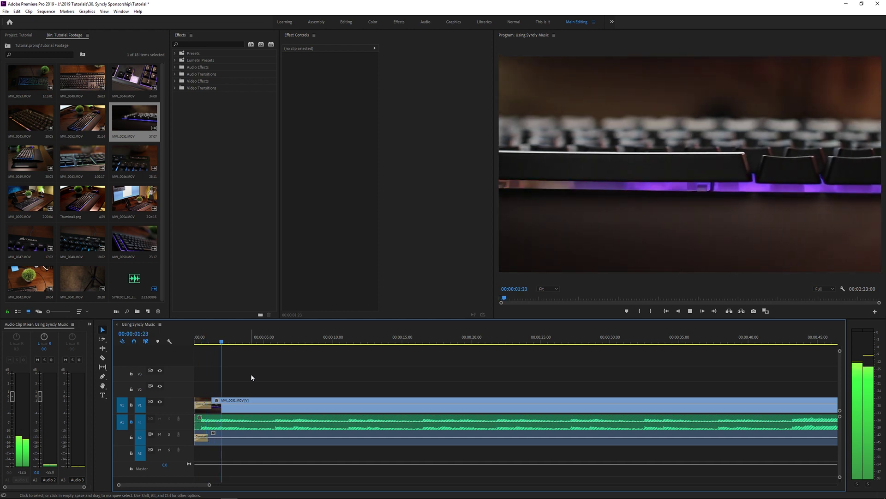
{"action": "left_click", "coordinate": [255, 436]}
{"action": "key", "text": "Delete"}
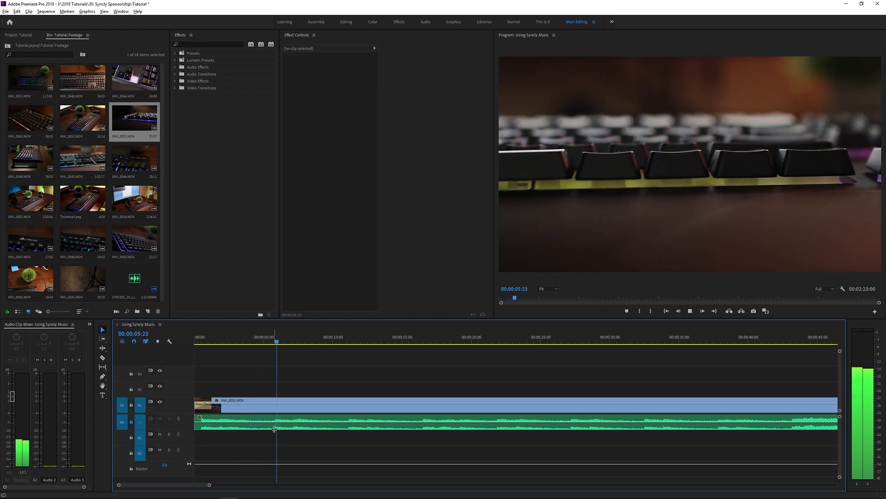
Step: Split MVI_0051.MOV at 00:00:05:20 and delete the part after the cut
{"action": "key", "text": "minus"}
{"action": "left_click", "coordinate": [259, 405]}
{"action": "left_click", "coordinate": [246, 343]}
{"action": "left_click_drag", "start_coordinate": [247, 344], "coordinate": [249, 343]}
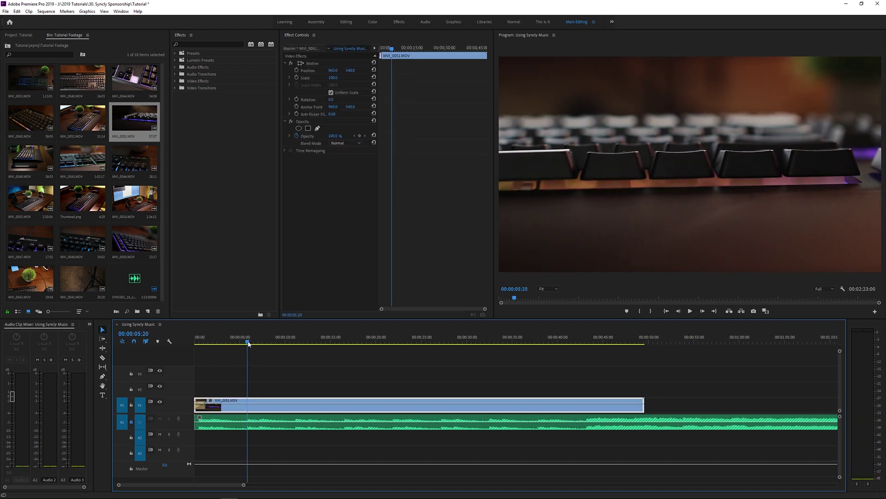
{"action": "key", "text": "ctrl+k"}
{"action": "left_click", "coordinate": [266, 406]}
{"action": "key", "text": "Delete"}
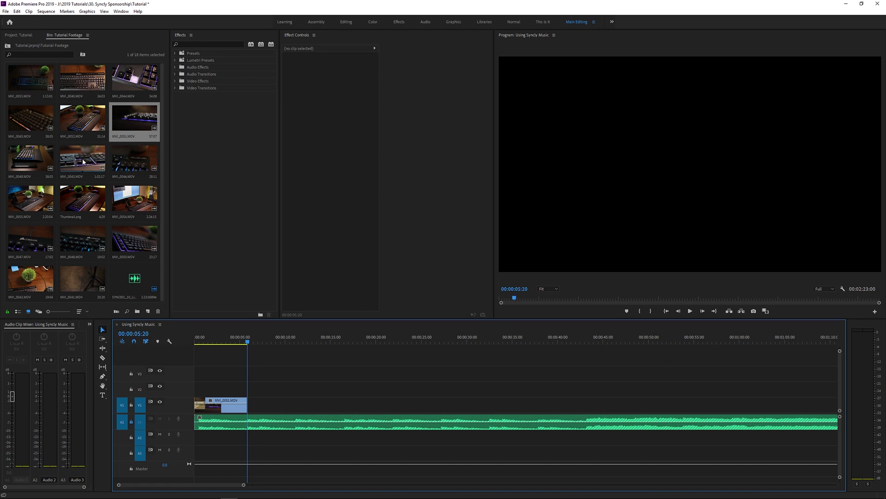
Step: Add MVI_0043.MOV behind the first clip and ripple trim its opening up to 00:00:16:21, closing the gap
{"action": "left_click_drag", "start_coordinate": [91, 161], "coordinate": [256, 406]}
{"action": "left_click_drag", "start_coordinate": [254, 343], "coordinate": [347, 356]}
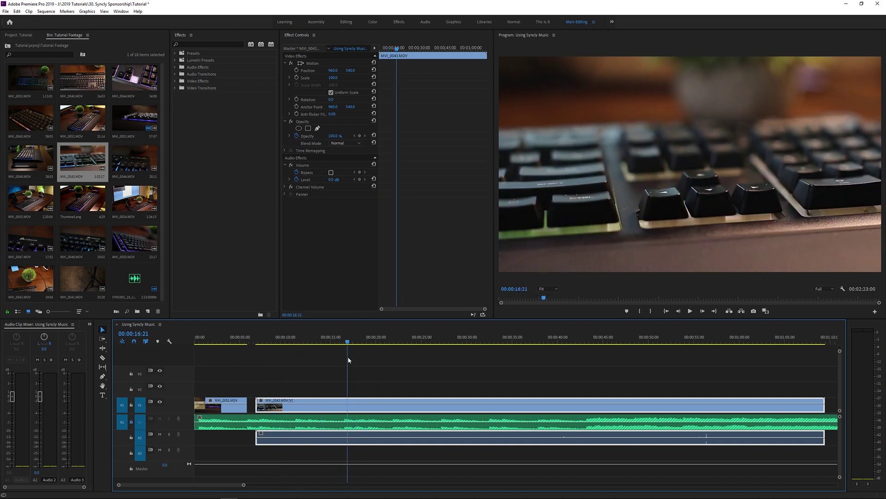
{"action": "key", "text": "q"}
{"action": "key", "text": "Home"}
{"action": "key", "text": "space"}
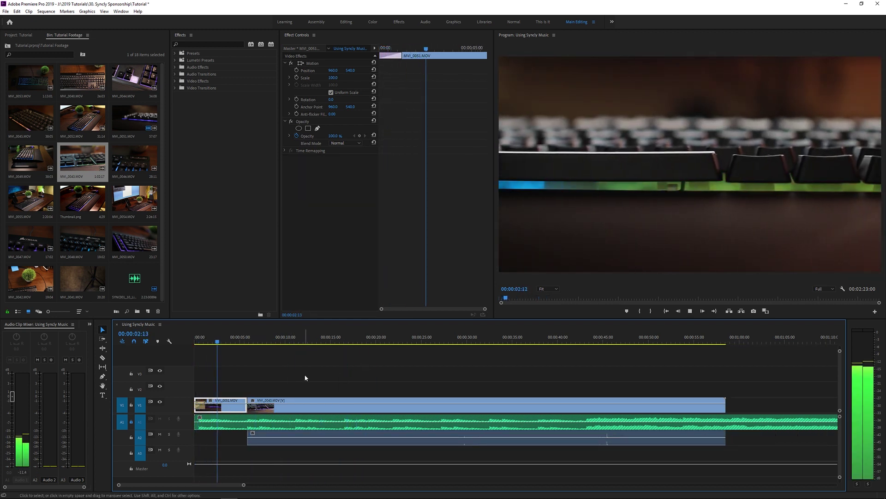
Step: Delete the camera audio of MVI_0043.MOV and cut off the rest of the clip after 00:00:11:04
{"action": "left_click", "coordinate": [313, 440]}
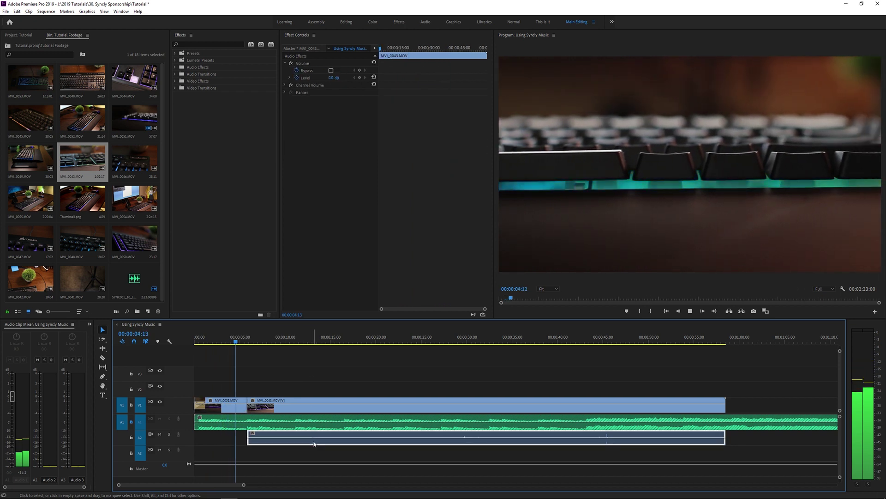
{"action": "key", "text": "Delete"}
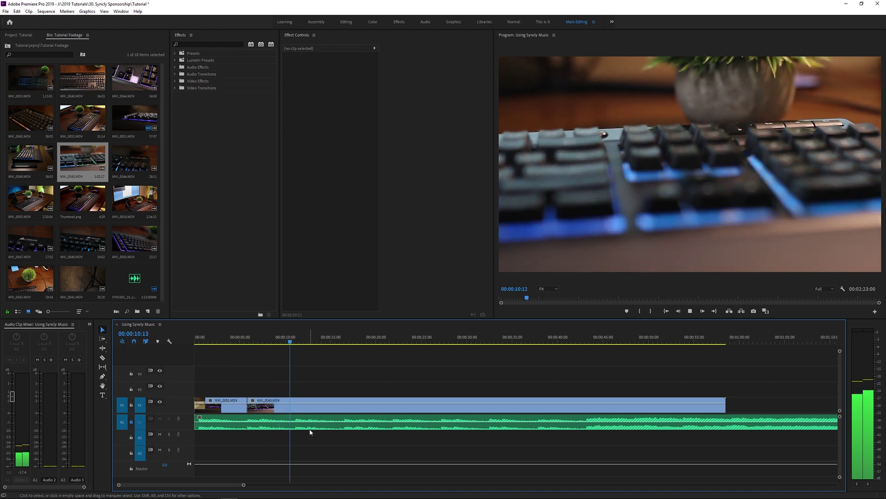
{"action": "left_click", "coordinate": [311, 412]}
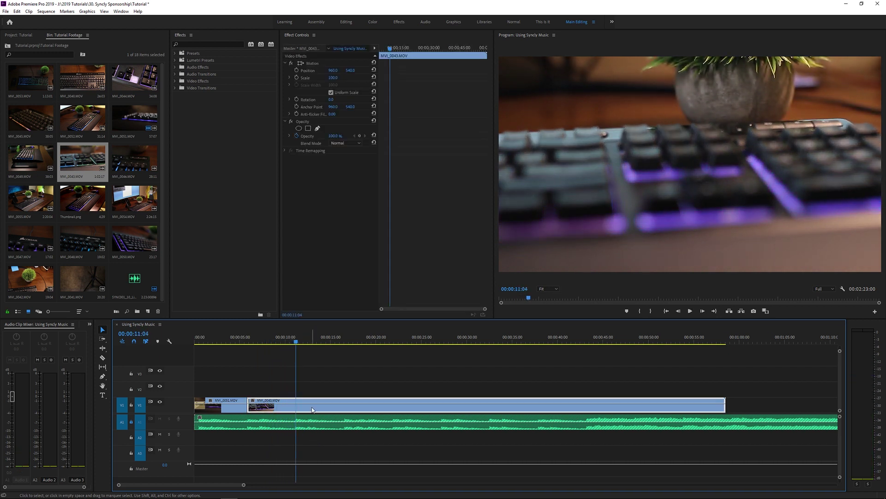
{"action": "key", "text": "ctrl+k"}
{"action": "left_click", "coordinate": [312, 409]}
{"action": "key", "text": "Delete"}
Step: Add MVI_0055.MOV behind the second clip, trim its end to about 16.5 seconds and delete its camera audio
{"action": "left_click_drag", "start_coordinate": [30, 198], "coordinate": [321, 405]}
{"action": "key", "text": "="}
{"action": "left_click_drag", "start_coordinate": [569, 409], "coordinate": [495, 410]}
{"action": "left_click", "coordinate": [511, 440]}
{"action": "left_click", "coordinate": [468, 441], "text": "alt"}
{"action": "key", "text": "Delete"}
{"action": "key", "text": "space"}
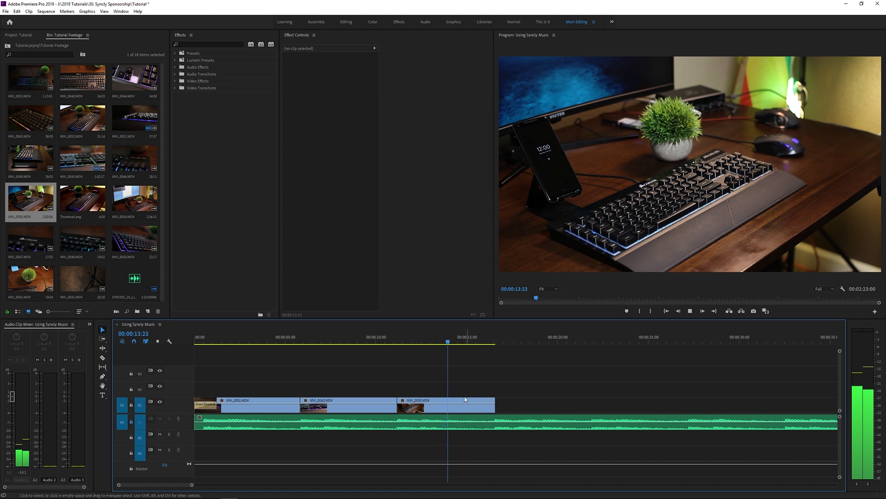
{"action": "key", "text": "space"}
Step: Find the Push transition, apply it between MVI_0043.MOV and MVI_0055.MOV, and shorten it
{"action": "left_click", "coordinate": [469, 400]}
{"action": "left_click", "coordinate": [199, 45]}
{"action": "type", "text": "push"}
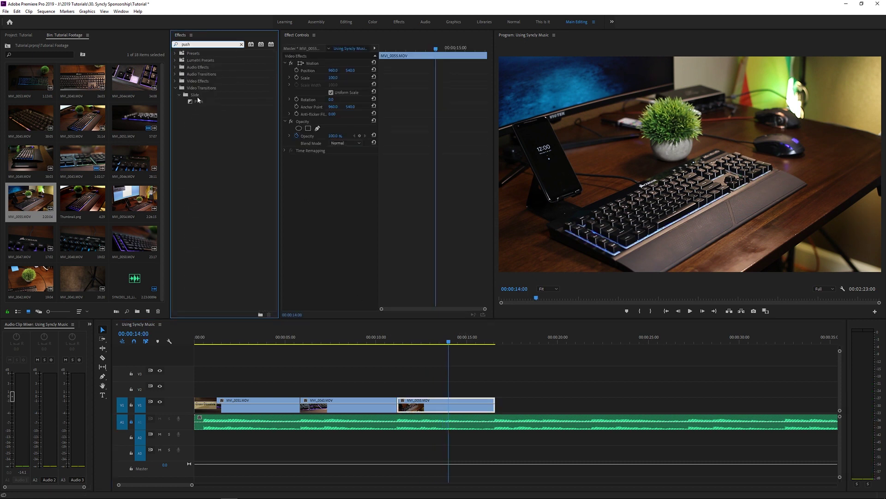
{"action": "left_click_drag", "start_coordinate": [199, 103], "coordinate": [364, 351]}
{"action": "left_click_drag", "start_coordinate": [400, 416], "coordinate": [411, 407]}
{"action": "left_click", "coordinate": [405, 406]}
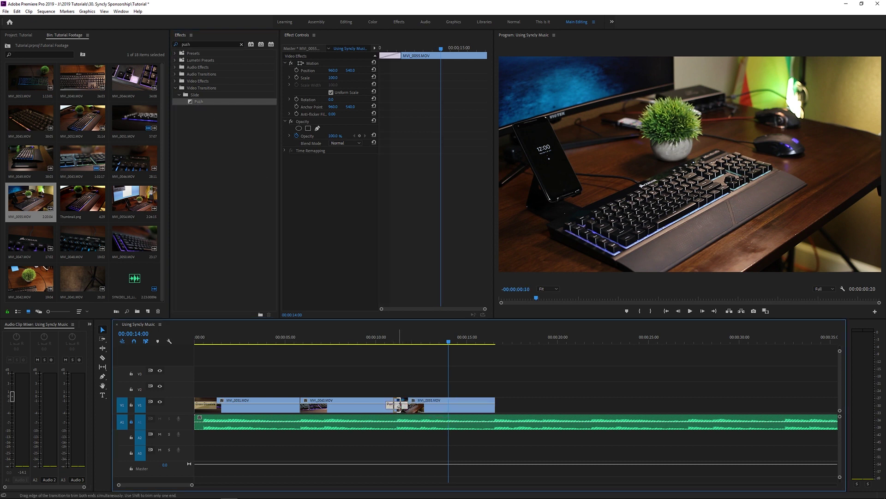
{"action": "key", "text": "space"}
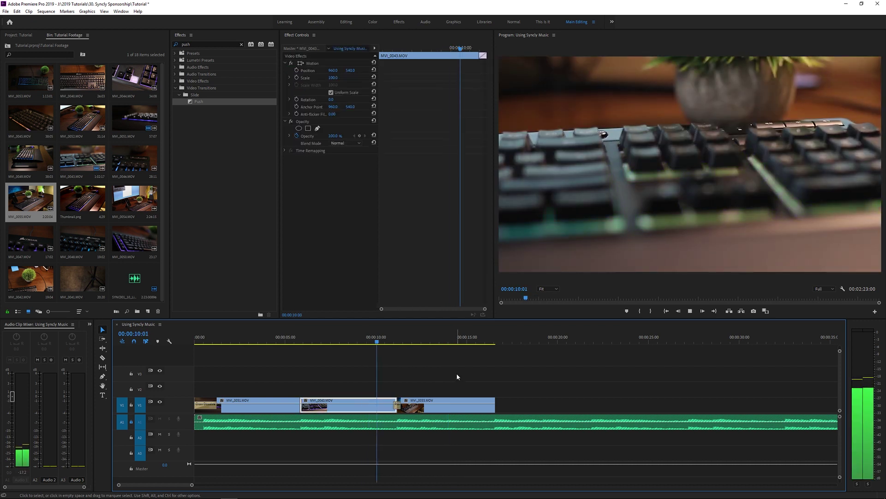
Step: Shorten the Push transition further to a duration of 00:00:00:04 and play it back
{"action": "left_click", "coordinate": [407, 409]}
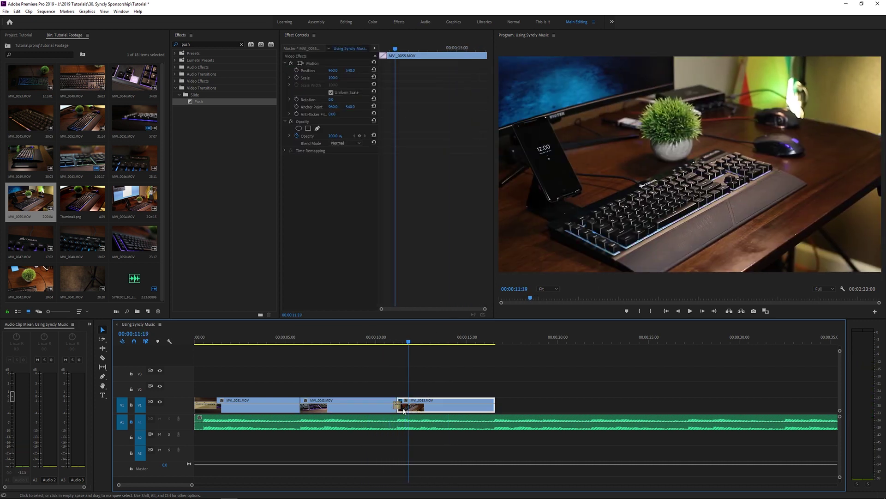
{"action": "scroll", "coordinate": [402, 409], "scroll_direction": "up", "scroll_amount": 3}
{"action": "left_click_drag", "start_coordinate": [409, 408], "coordinate": [405, 407]}
{"action": "scroll", "coordinate": [400, 393], "scroll_direction": "down", "scroll_amount": 3}
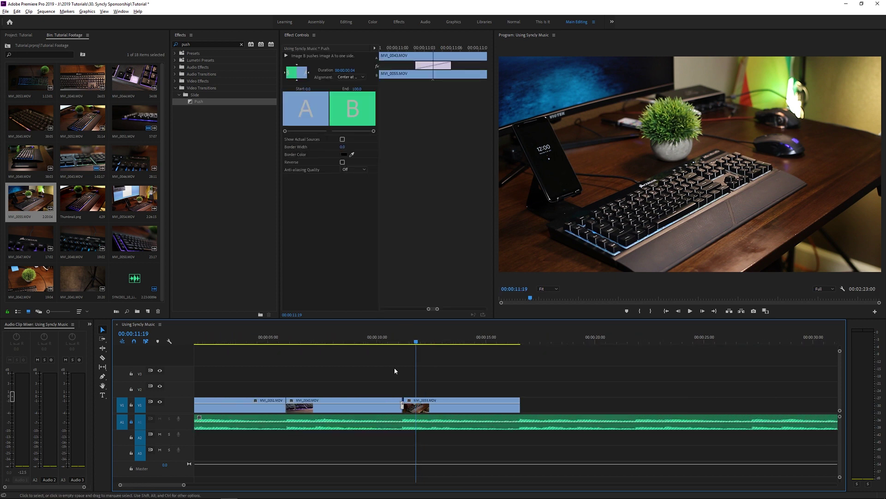
{"action": "left_click", "coordinate": [375, 343]}
{"action": "key", "text": "space"}
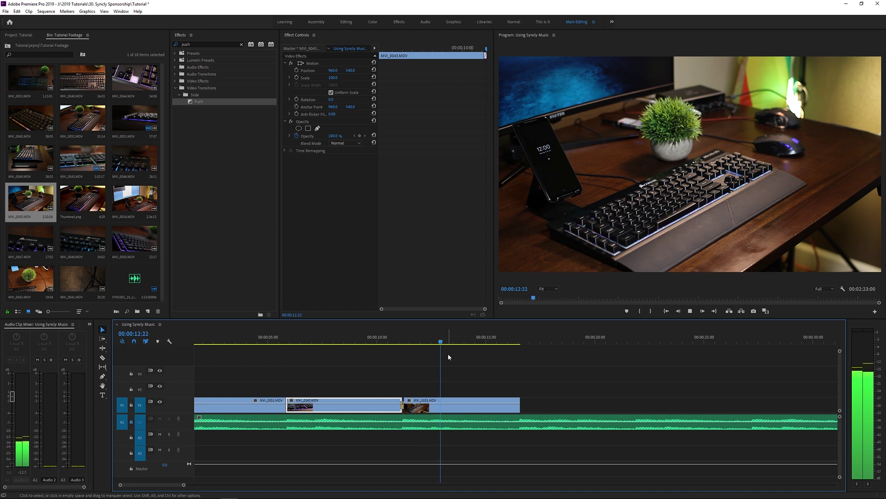
Step: Place the Whoosh SFX.mp3 sound on audio track A2 and align it with the Push transition
{"action": "left_click", "coordinate": [318, 369]}
{"action": "left_click_drag", "start_coordinate": [134, 240], "coordinate": [393, 435]}
{"action": "key", "text": "equal"}
{"action": "key", "text": "equal"}
{"action": "key", "text": "equal"}
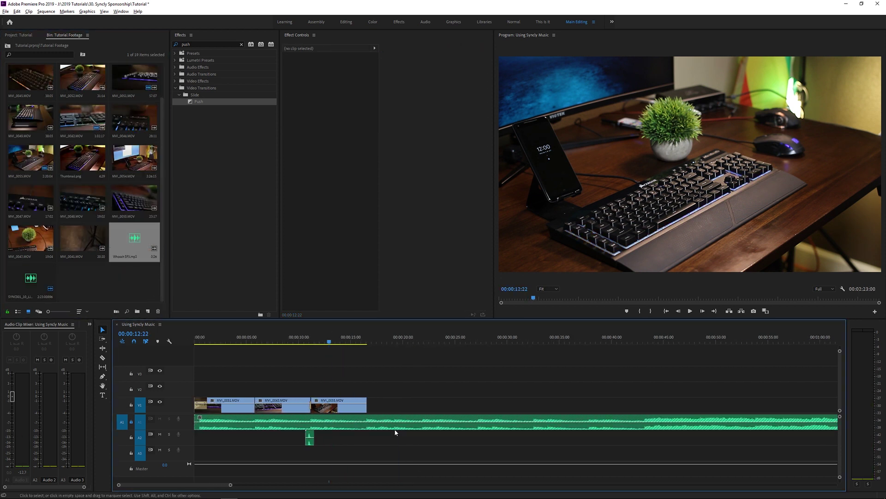
{"action": "scroll", "coordinate": [307, 444], "scroll_direction": "up", "scroll_amount": 2}
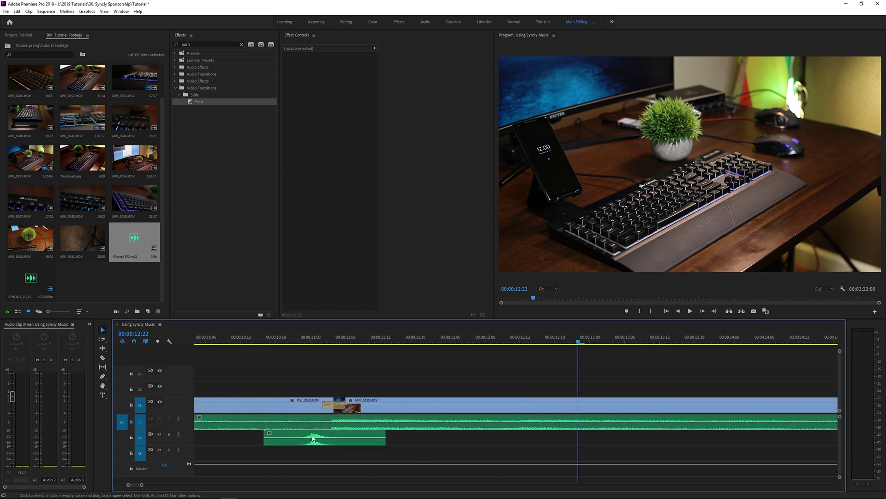
{"action": "left_click", "coordinate": [340, 439]}
{"action": "scroll", "coordinate": [340, 438], "scroll_direction": "down", "scroll_amount": 6}
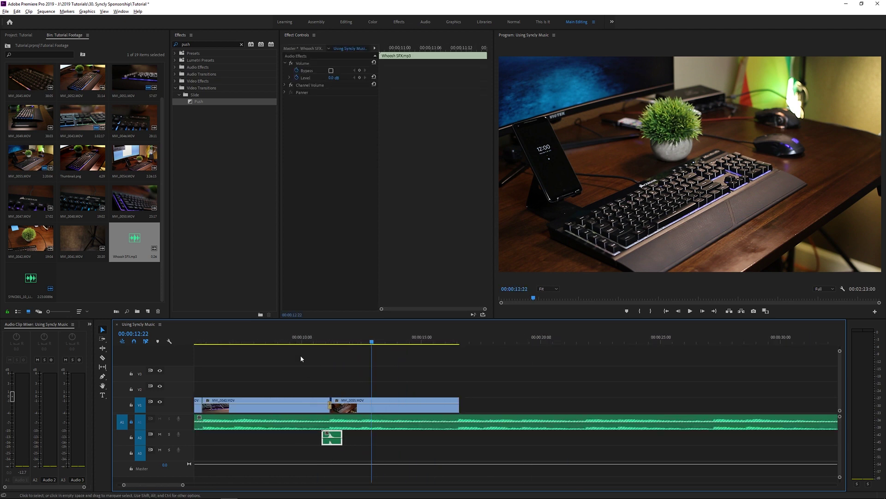
Step: Play back the Push transition with its whoosh sound and save the project
{"action": "left_click", "coordinate": [272, 343]}
{"action": "key", "text": "space"}
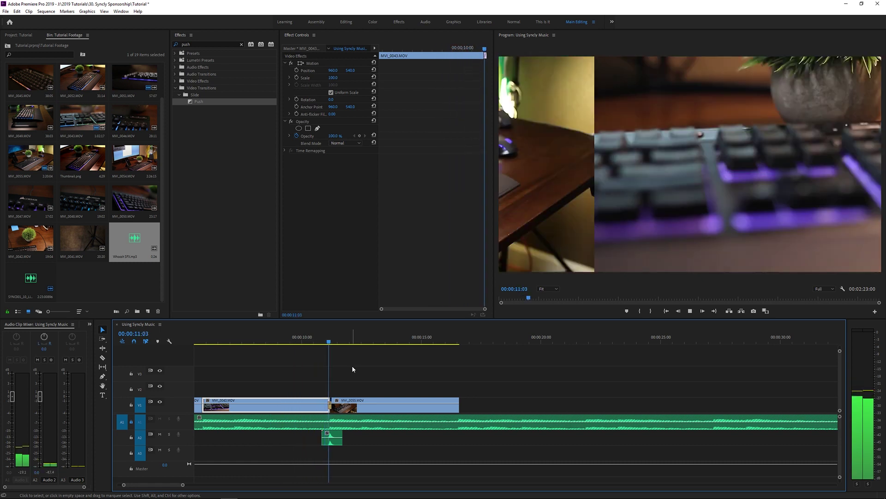
{"action": "key", "text": "space"}
{"action": "key", "text": "ctrl+s"}
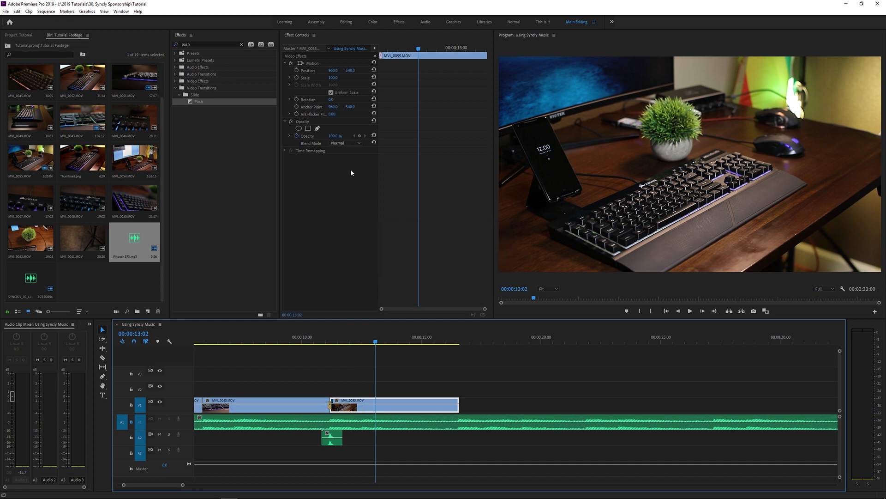
Step: Animate the Scale of MVI_0055.MOV up to 115, with keyframes at the clip's start and end
{"action": "left_click", "coordinate": [296, 78]}
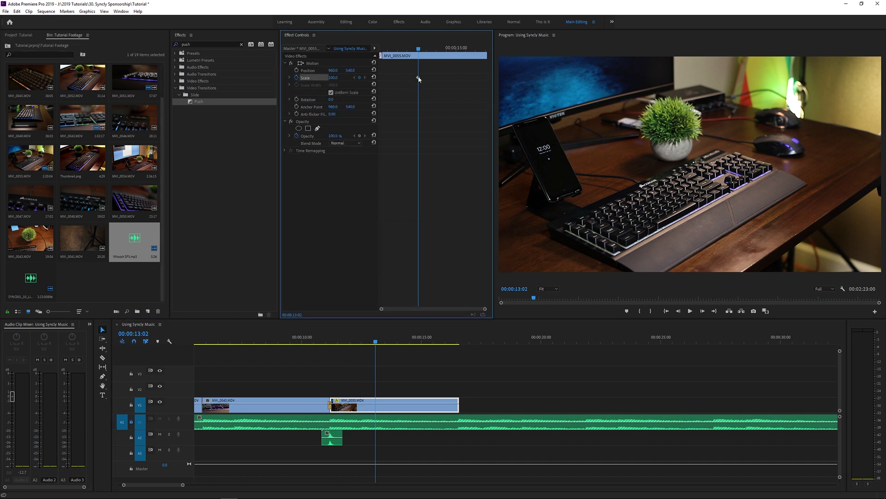
{"action": "type", "text": "115"}
{"action": "key", "text": "Return"}
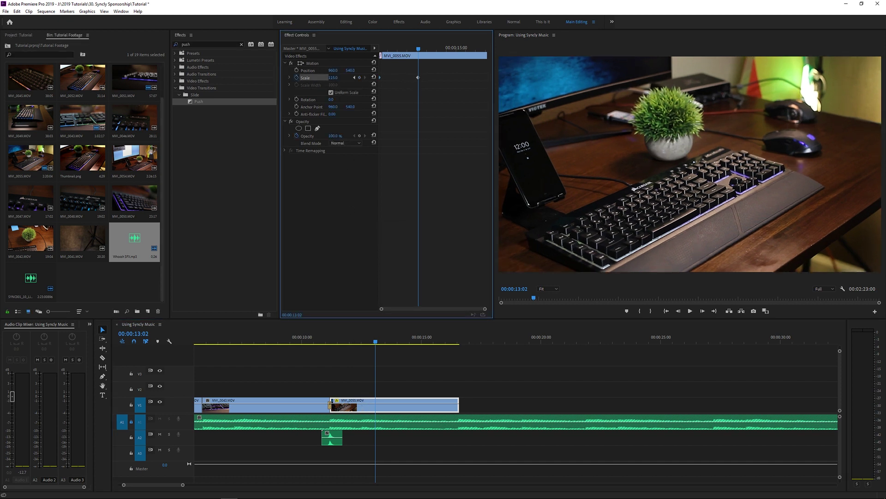
{"action": "left_click_drag", "start_coordinate": [418, 78], "coordinate": [492, 81]}
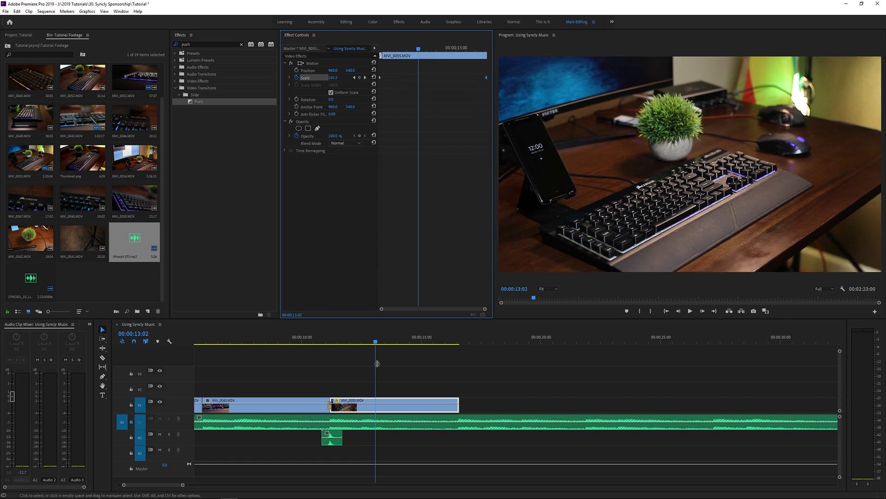
Step: Play back the zoom animation on MVI_0055.MOV and save the project
{"action": "left_click_drag", "start_coordinate": [335, 343], "coordinate": [320, 343]}
{"action": "key", "text": "space"}
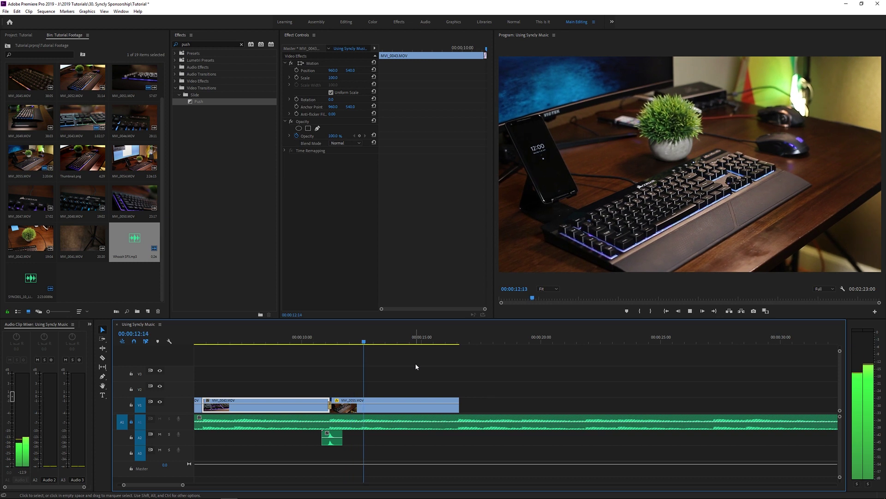
{"action": "key", "text": "space"}
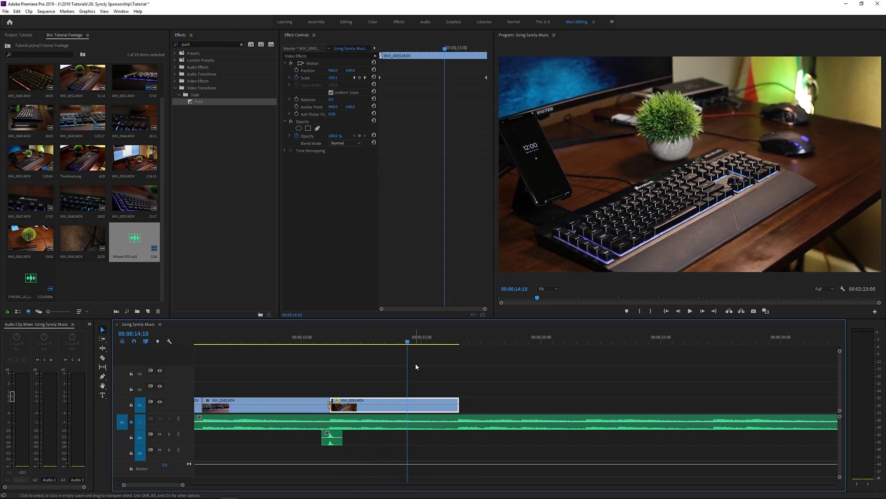
{"action": "key", "text": "ctrl+s"}
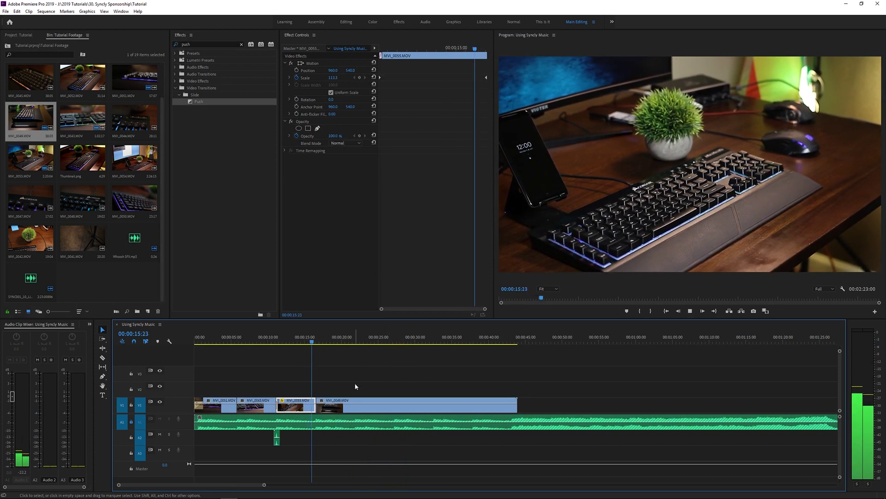